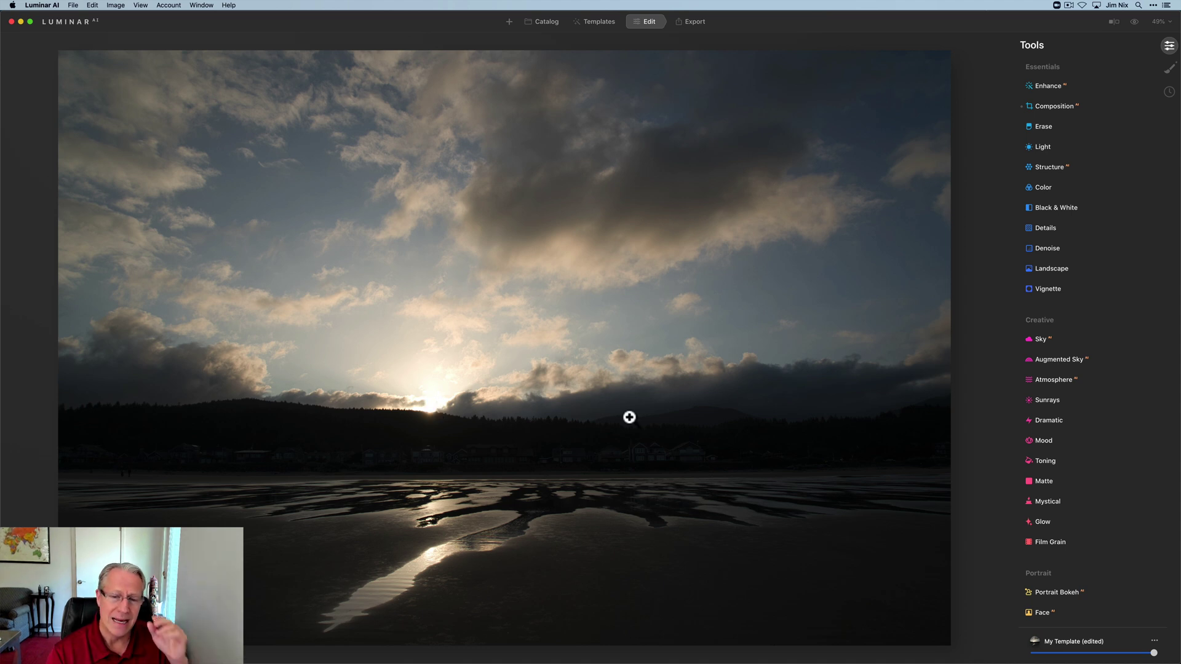
Raise the Enhance Accent slider to 100 to brighten the dark beach photo.
left_click(1059, 86)
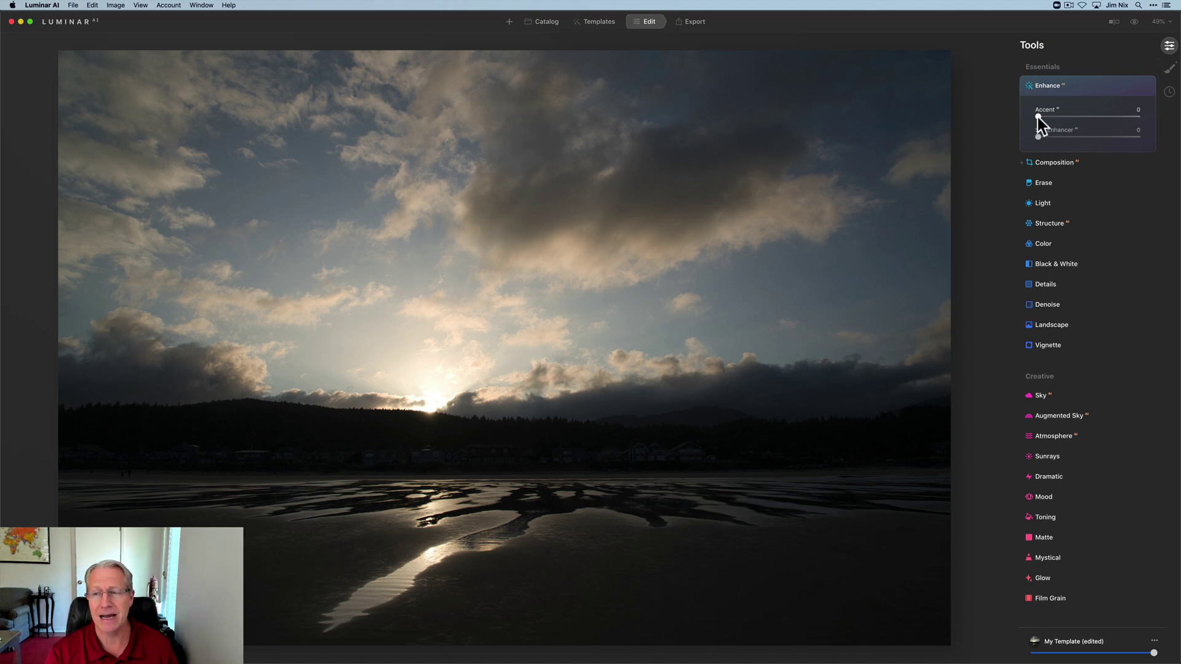
left_click_drag(1038, 117, 1142, 113)
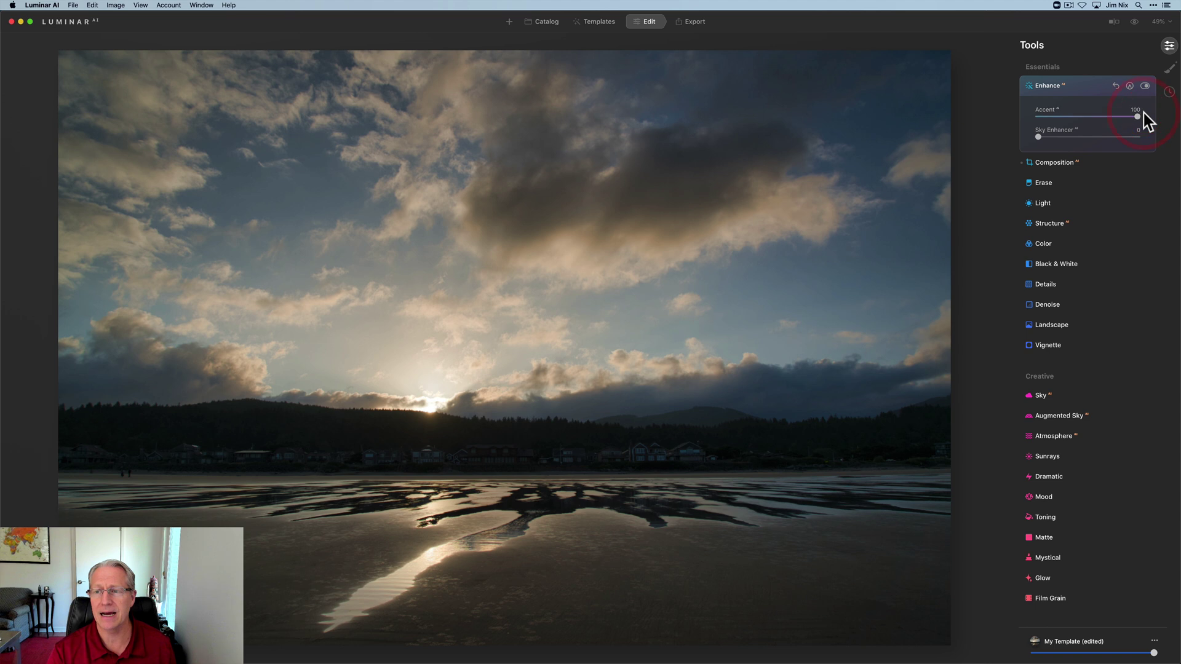
left_click(1084, 86)
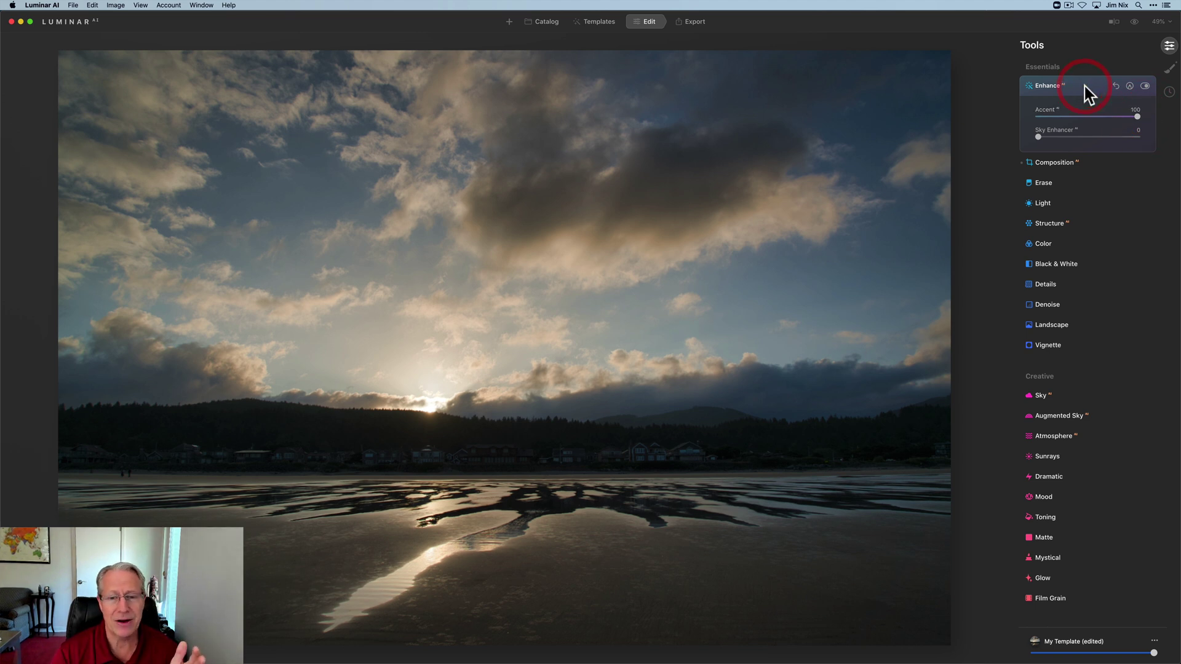
Set Light to Temperature 4862, Tint 17, Smart Contrast 13, Highlights -30, Shadows 72, and compare.
left_click(1053, 147)
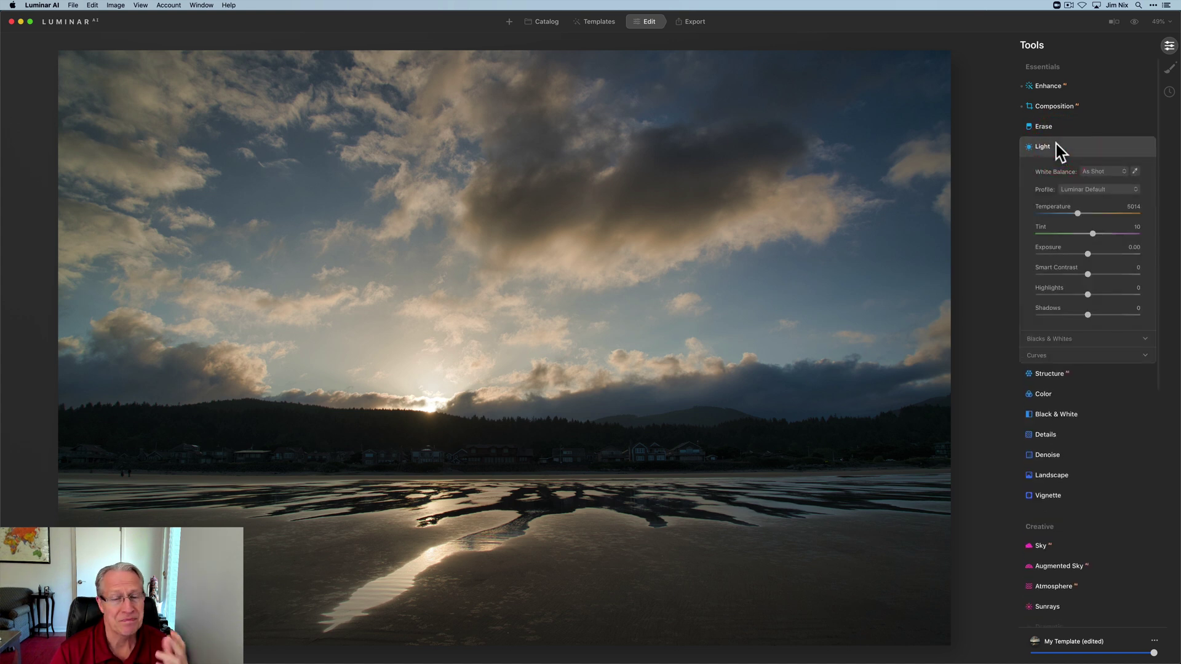
left_click(1075, 212)
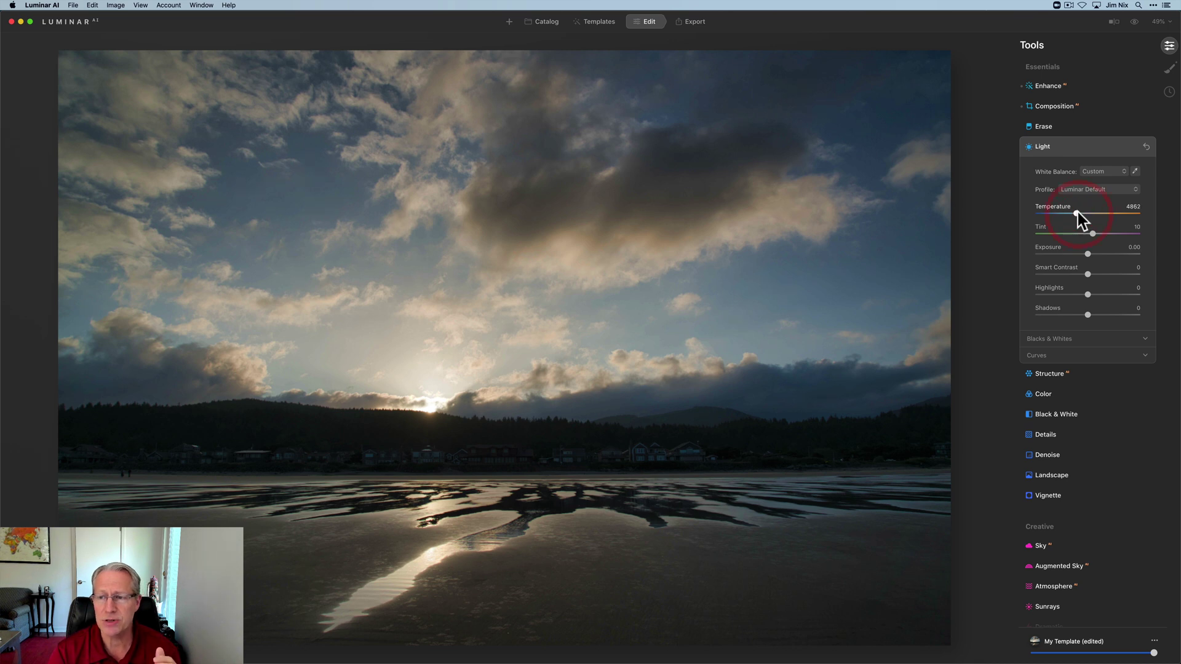
left_click_drag(1092, 233, 1097, 235)
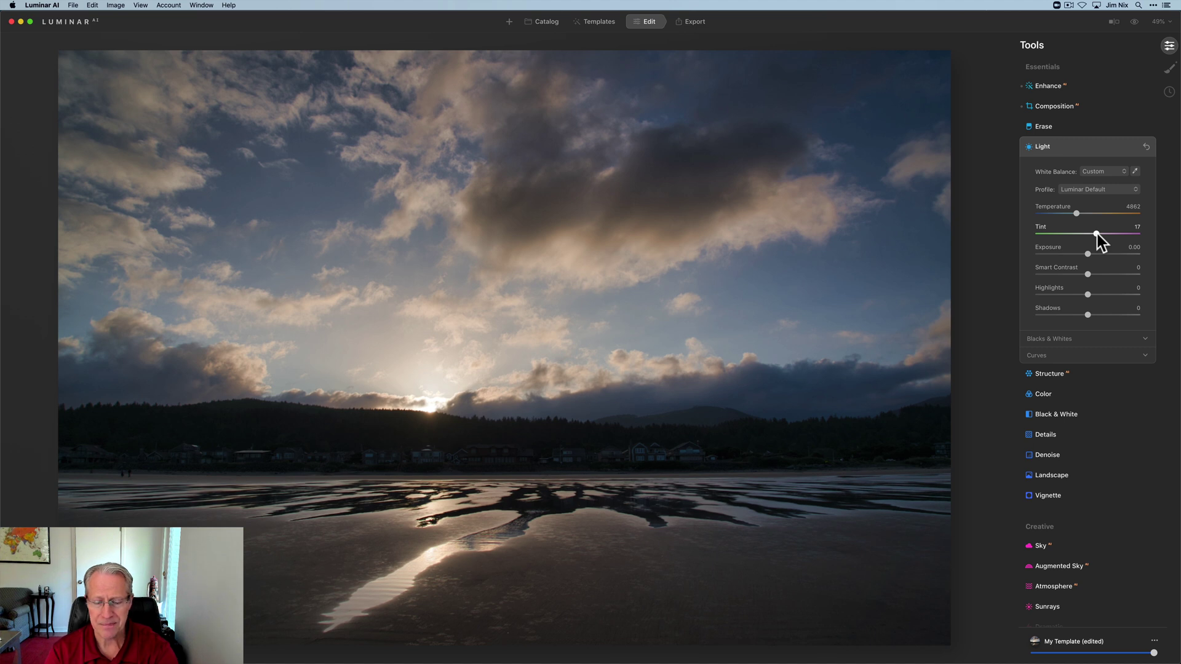
left_click_drag(1083, 271, 1091, 273)
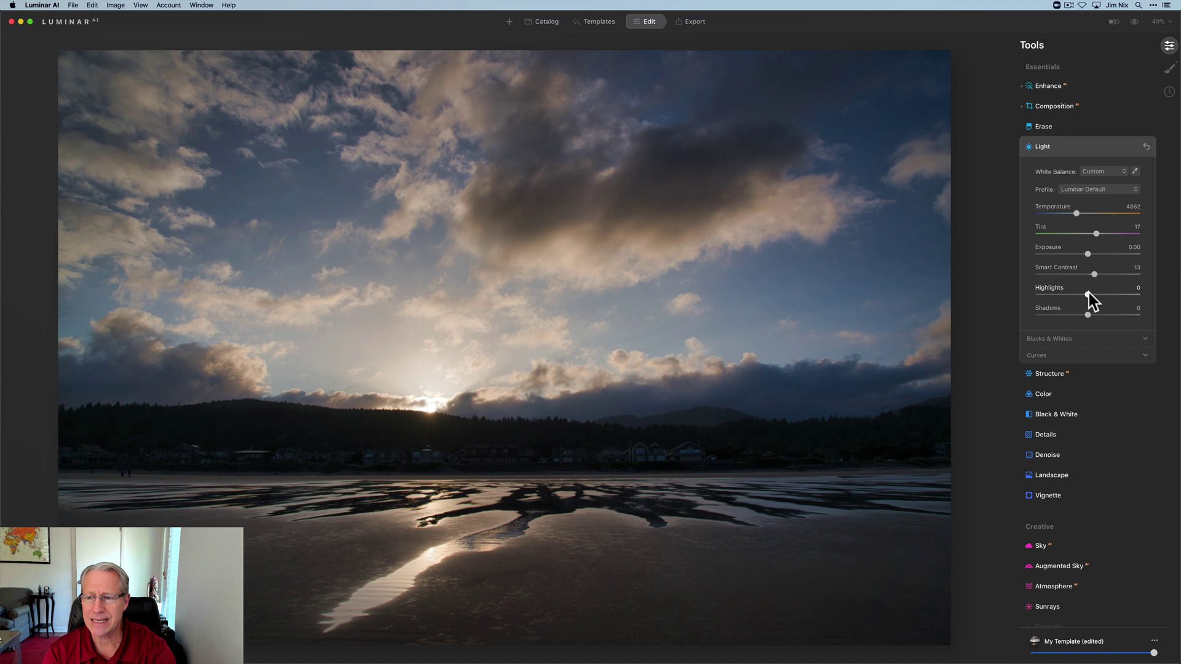
left_click_drag(1078, 294, 1076, 294)
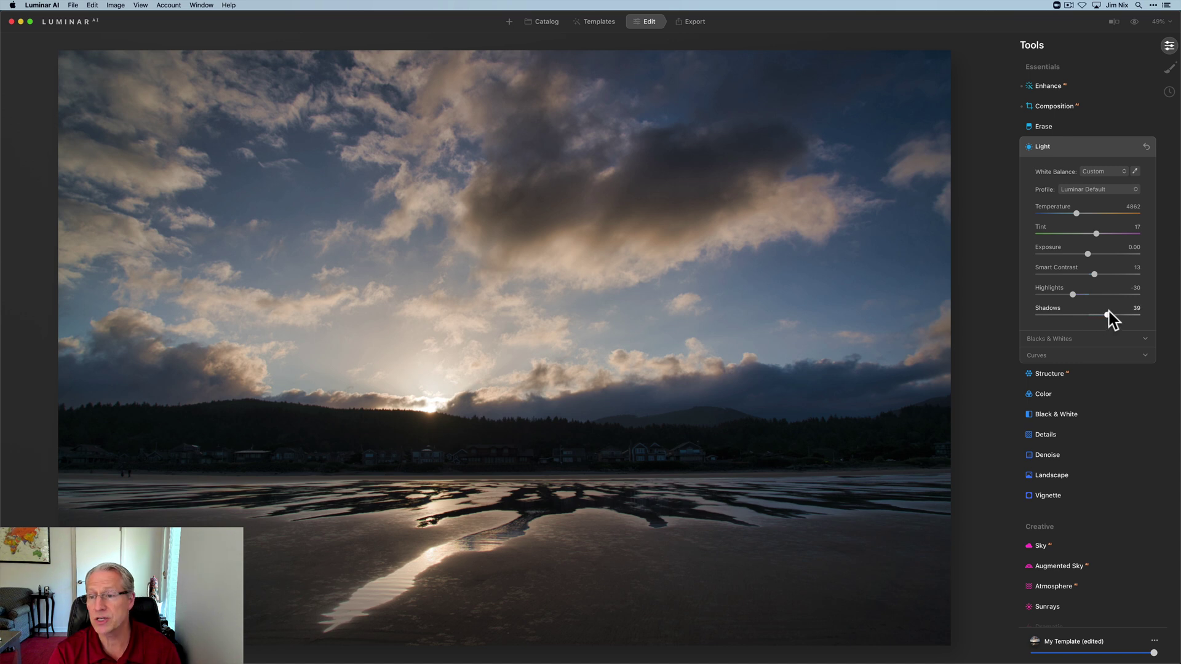
left_click_drag(1108, 313, 1124, 311)
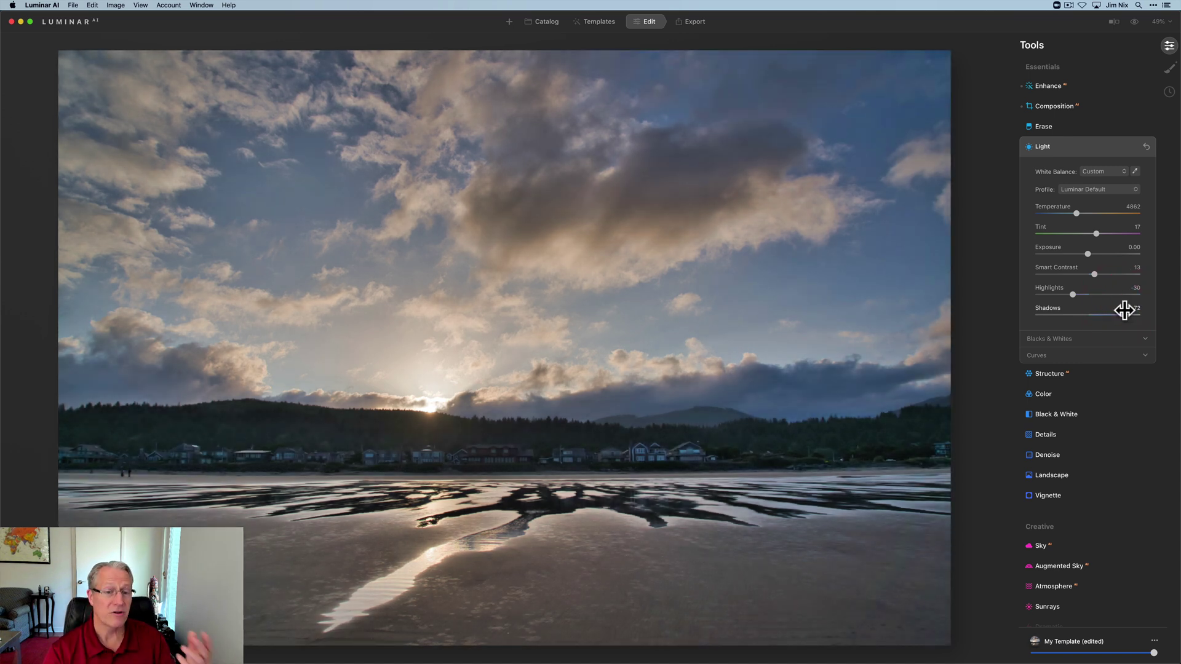
left_click(1092, 154)
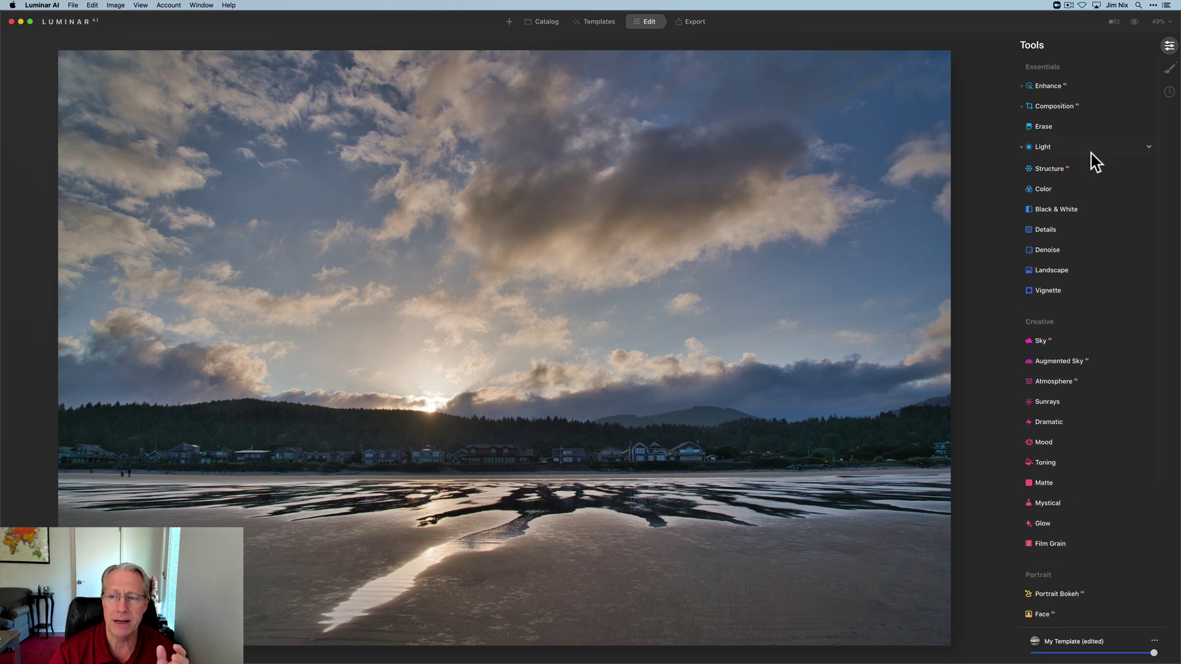
left_click(1135, 23)
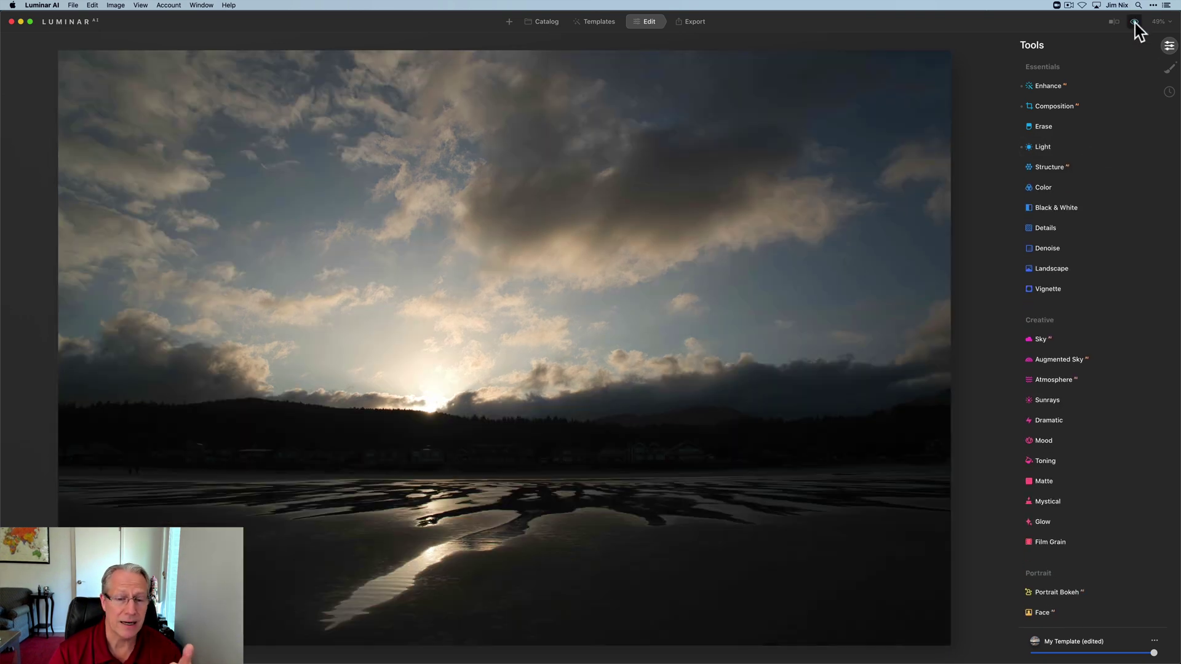
left_click(1135, 23)
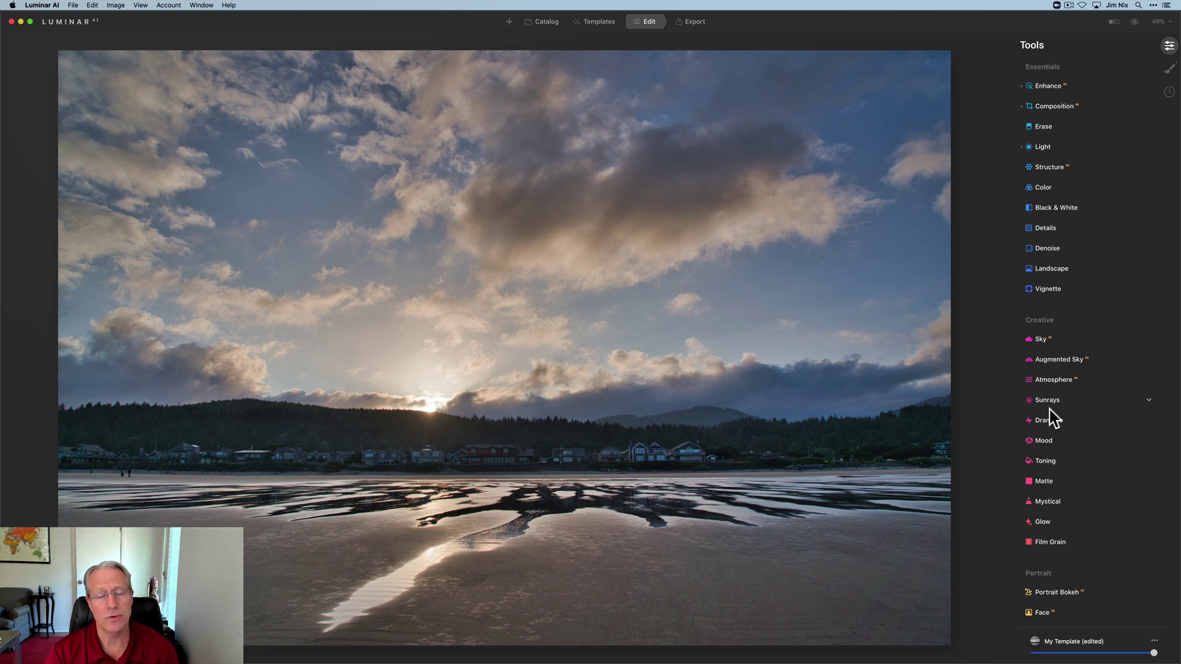
Set Supercontrast Highlights, Midtones and Shadows Contrast to 29, 21 and 31.
scroll(1049, 410, "down", 5)
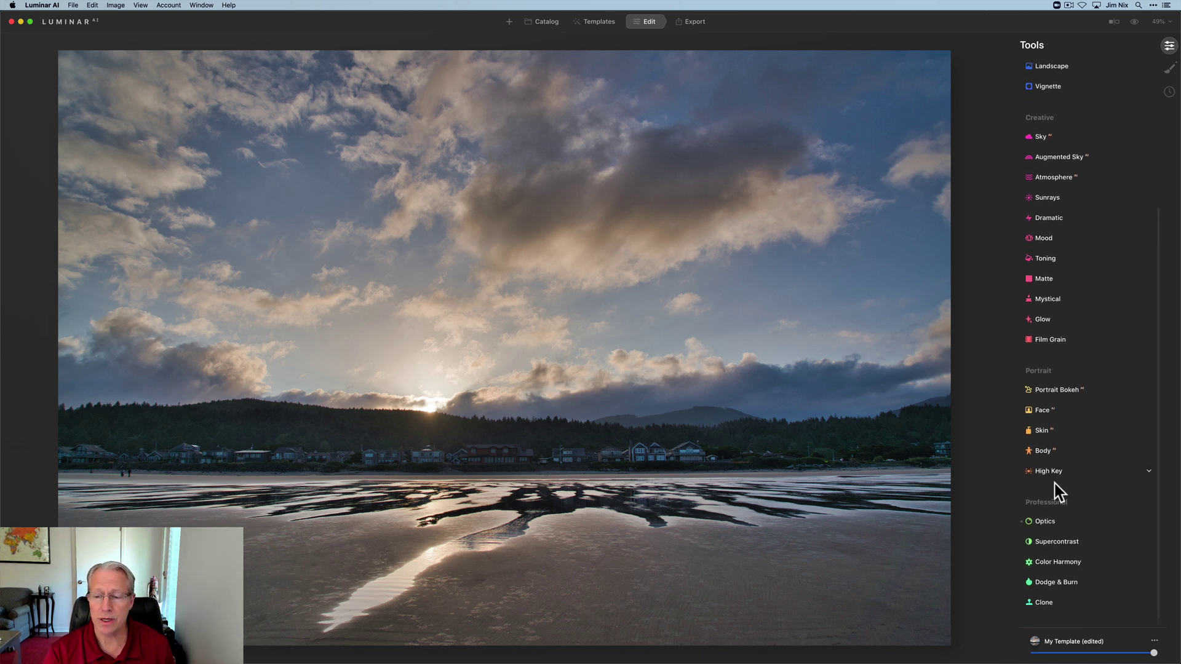
left_click(1057, 544)
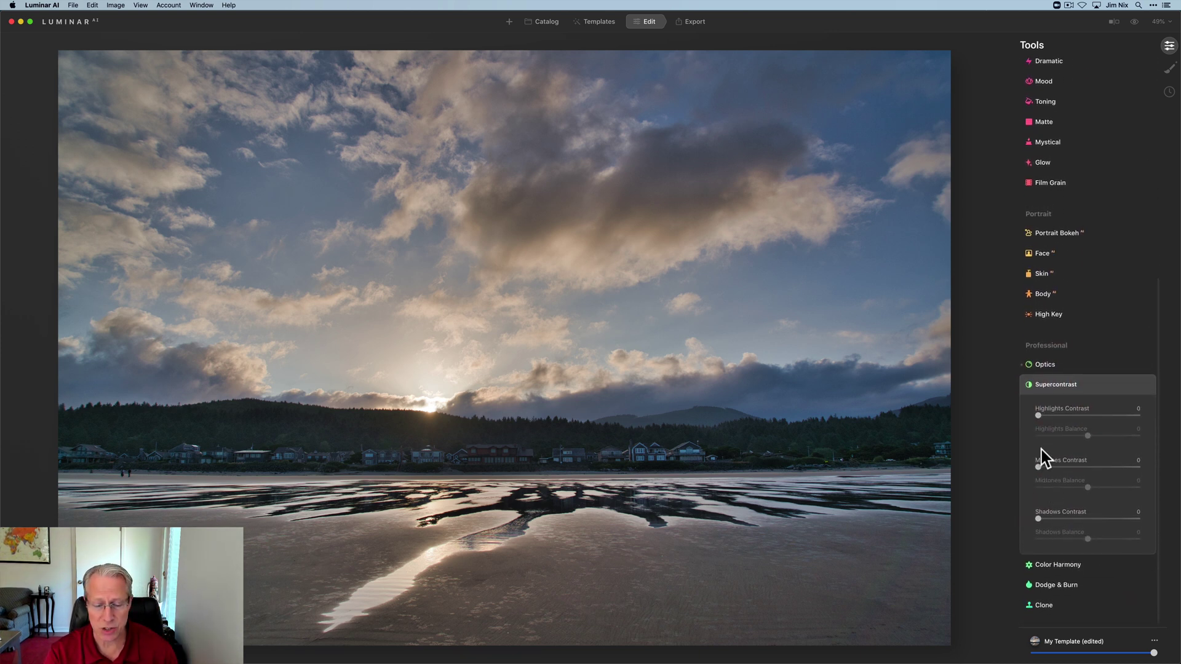
left_click_drag(1038, 416, 1066, 416)
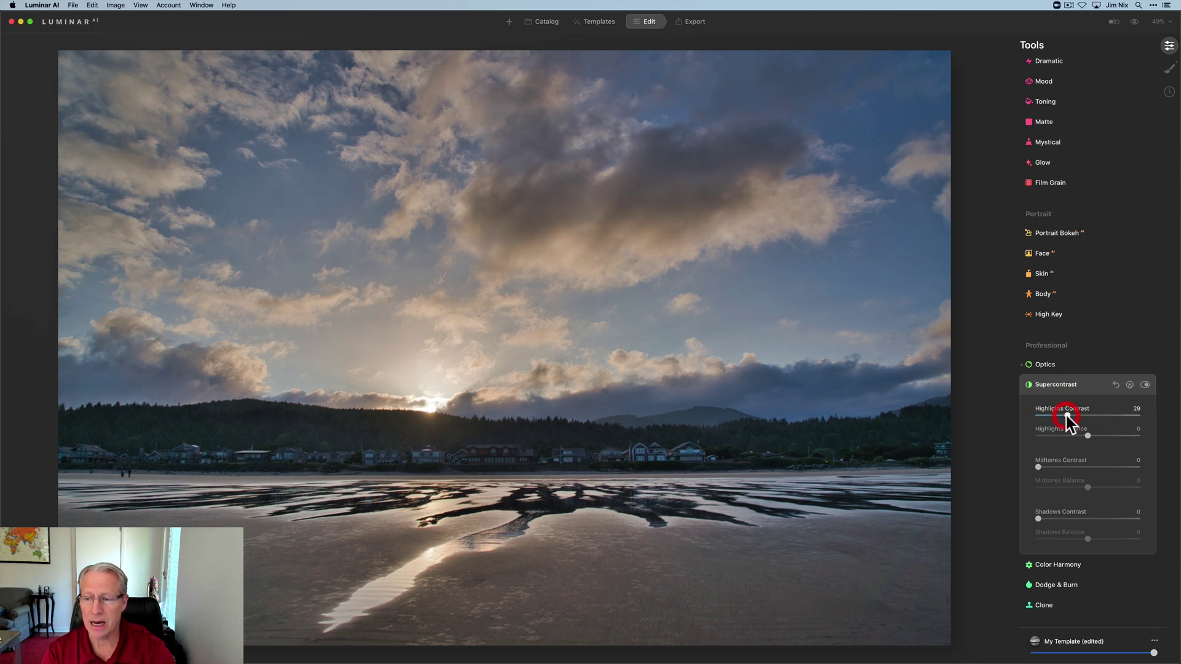
left_click(1059, 466)
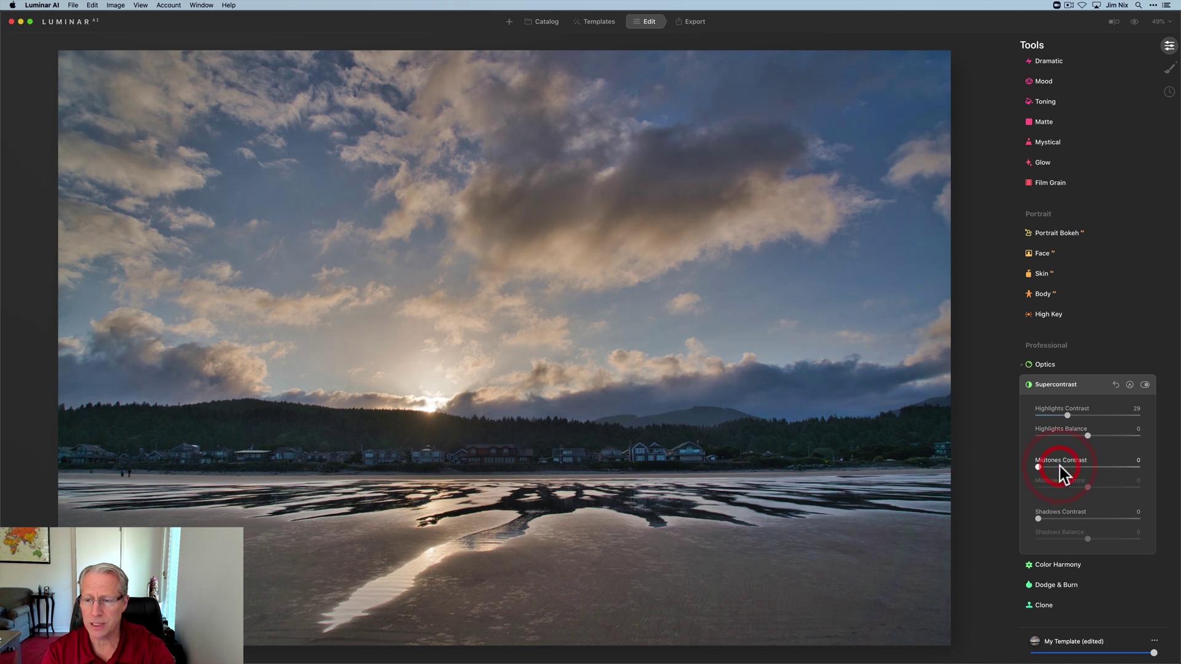
left_click_drag(1060, 466, 1061, 467)
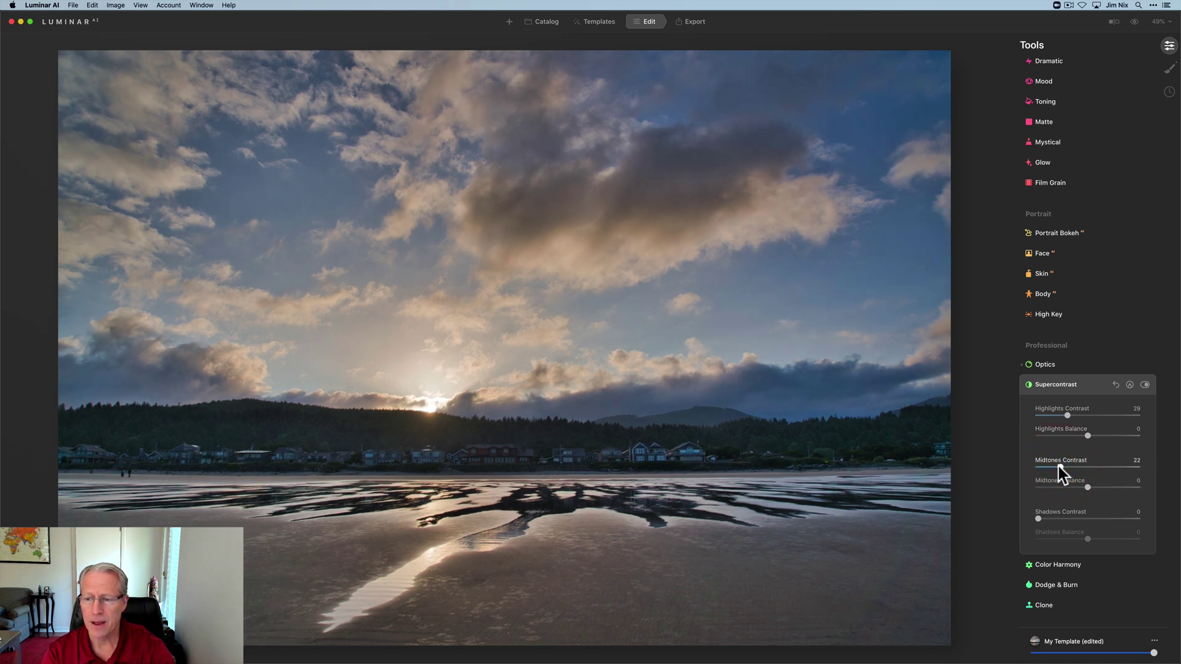
left_click(1058, 466)
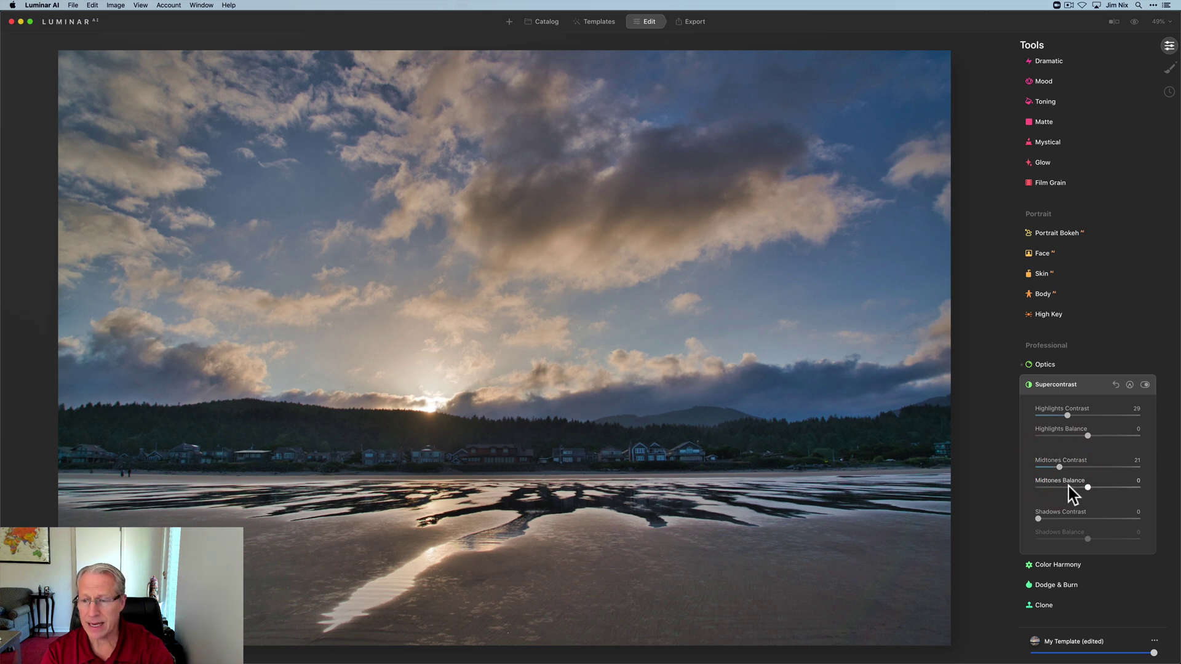
left_click(1065, 518)
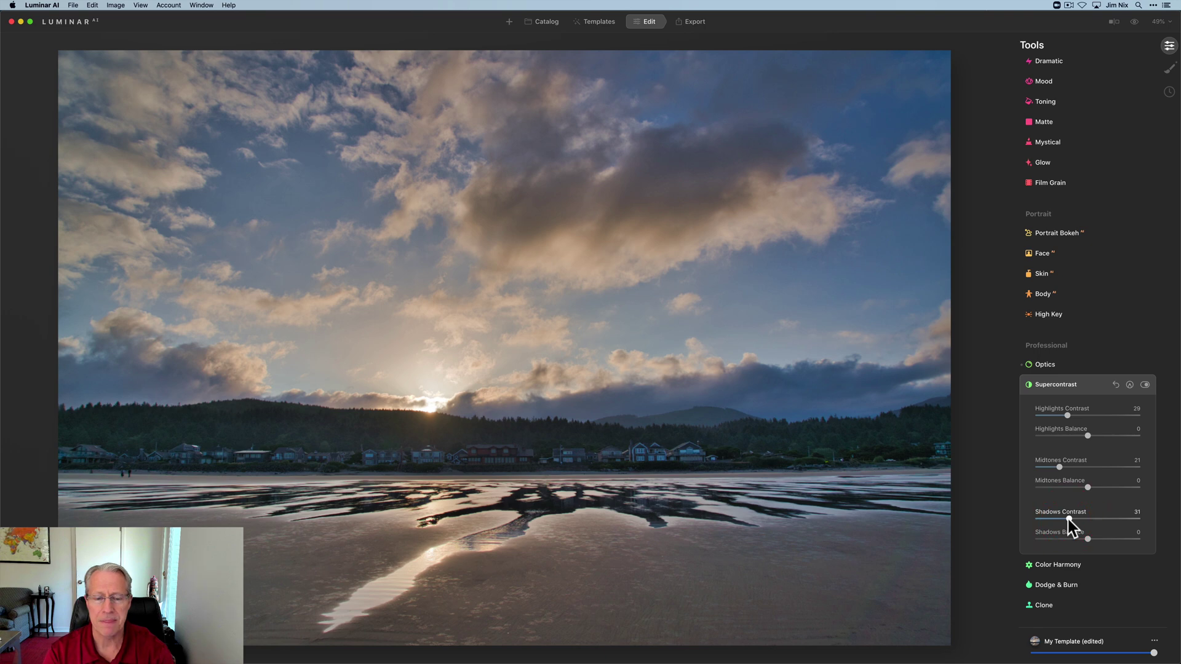
Shift Supercontrast Highlights, Midtones and Shadows Balance to -64, -54 and -43.
double_click(1058, 435)
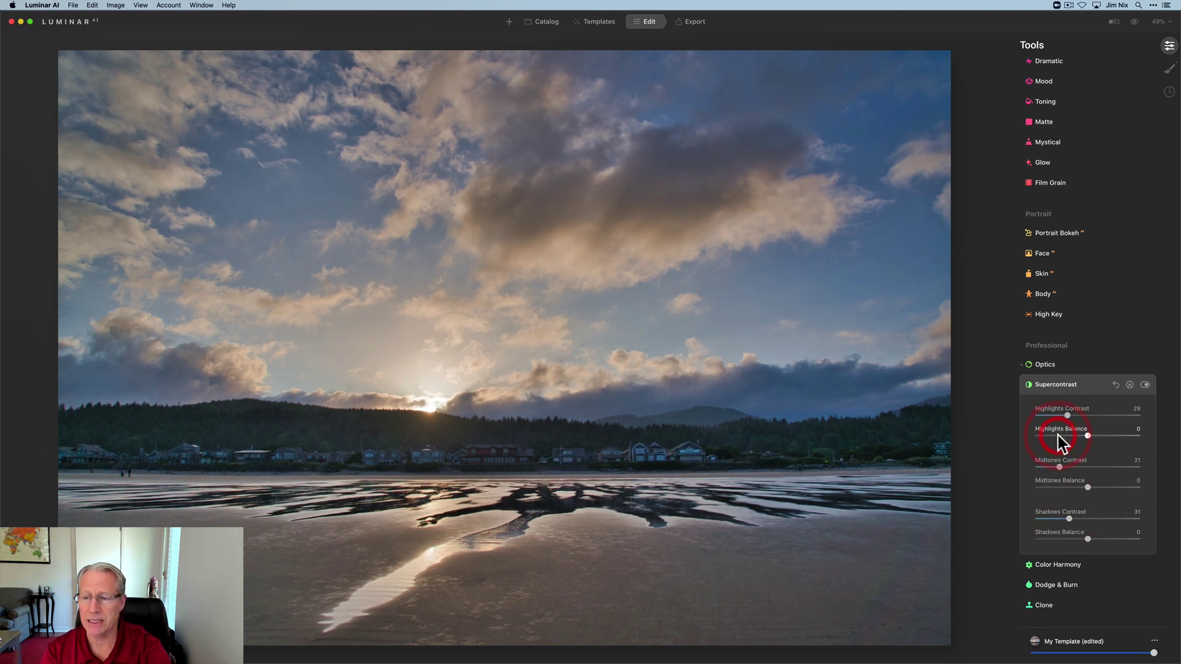
left_click(1058, 436)
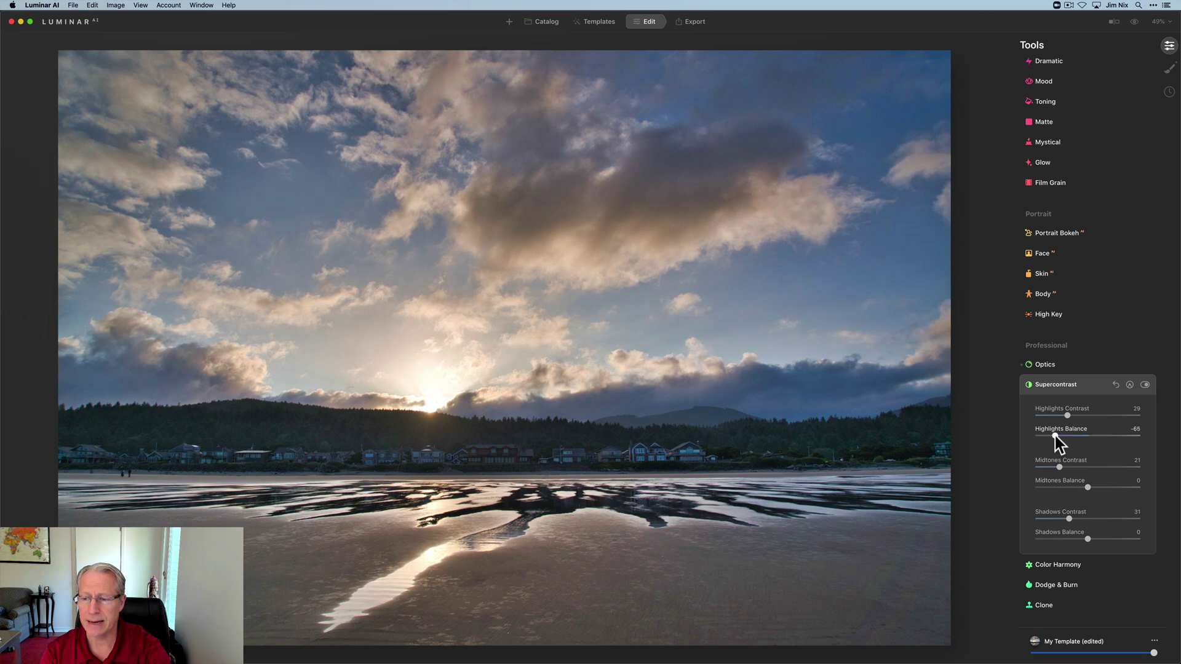
left_click(1055, 436)
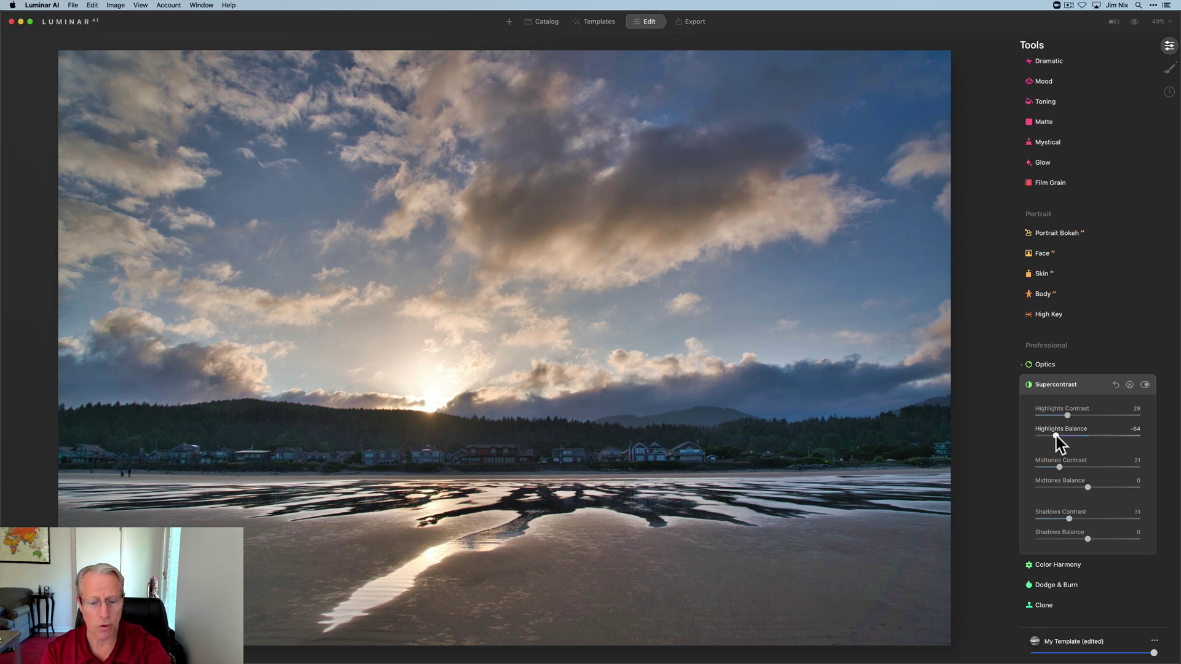
left_click(1068, 488)
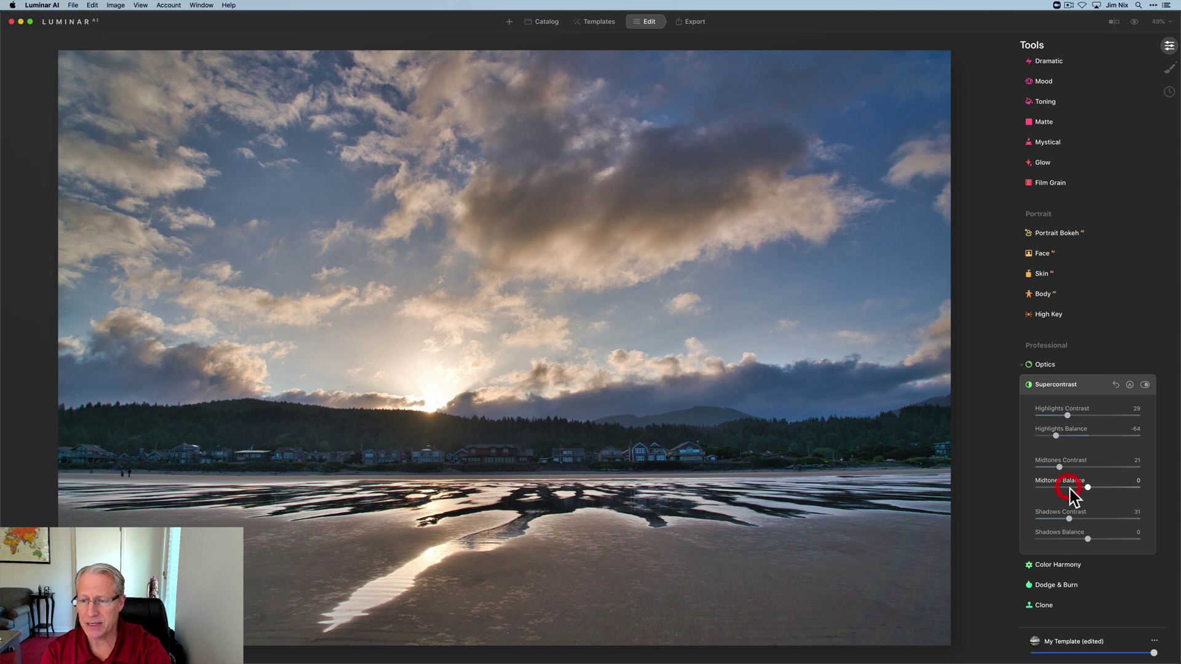
left_click_drag(1069, 486, 1062, 487)
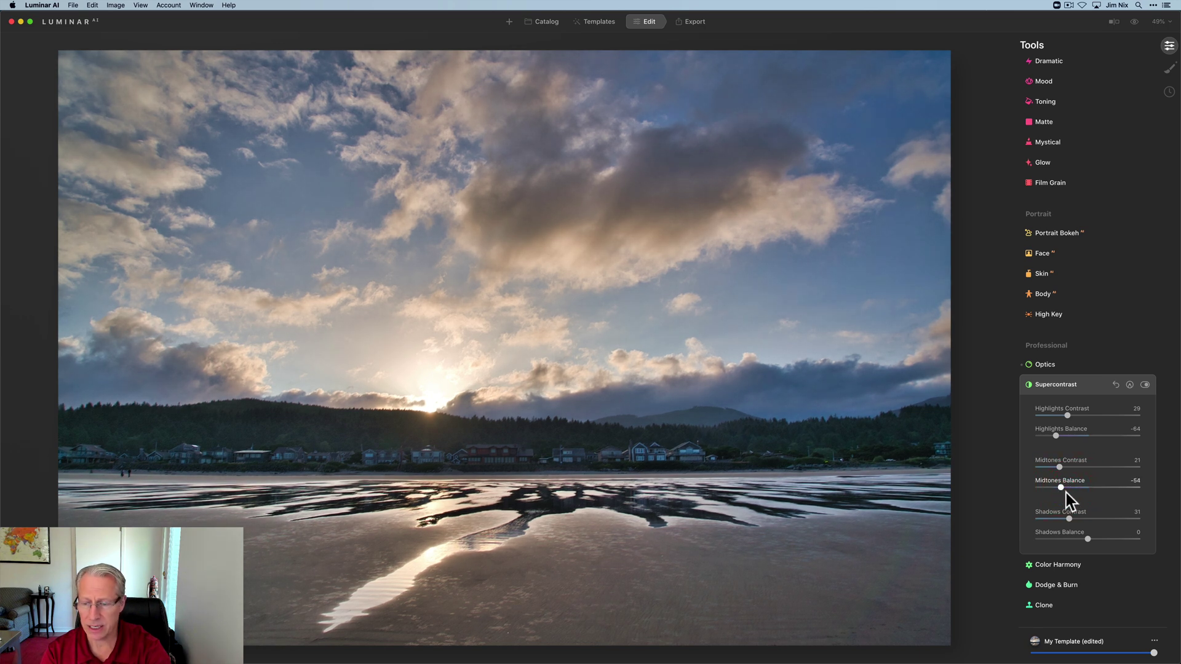
left_click(1066, 538)
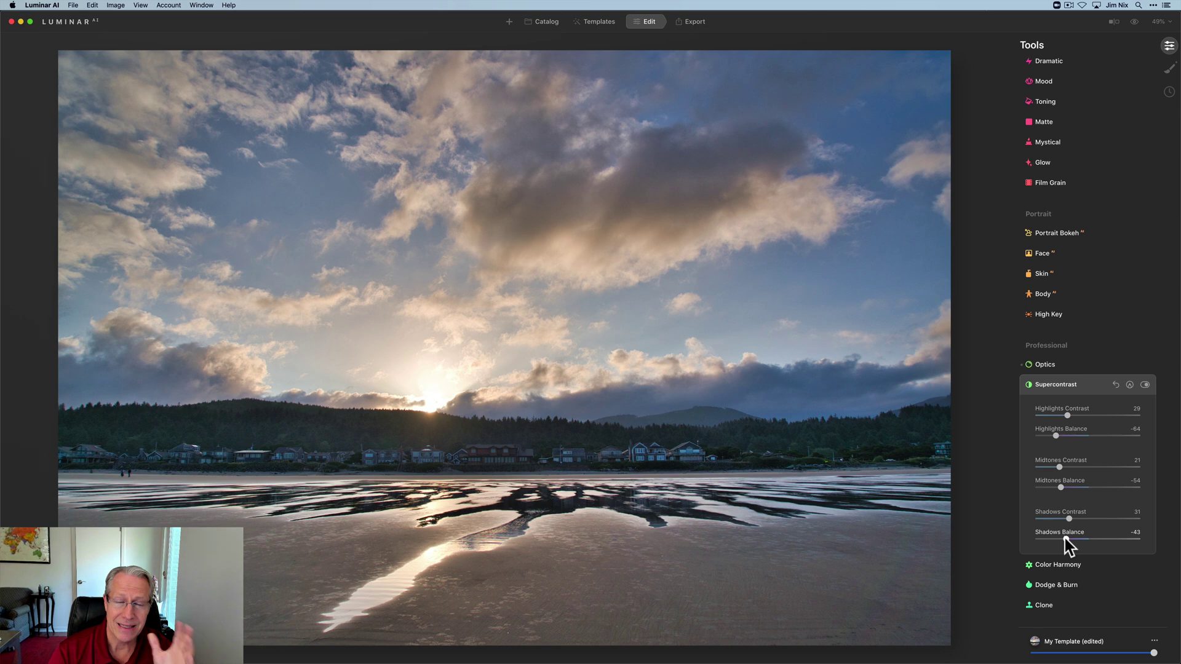
Toggle Supercontrast off and back on, collapse it, and briefly view the unedited original.
left_click(1145, 385)
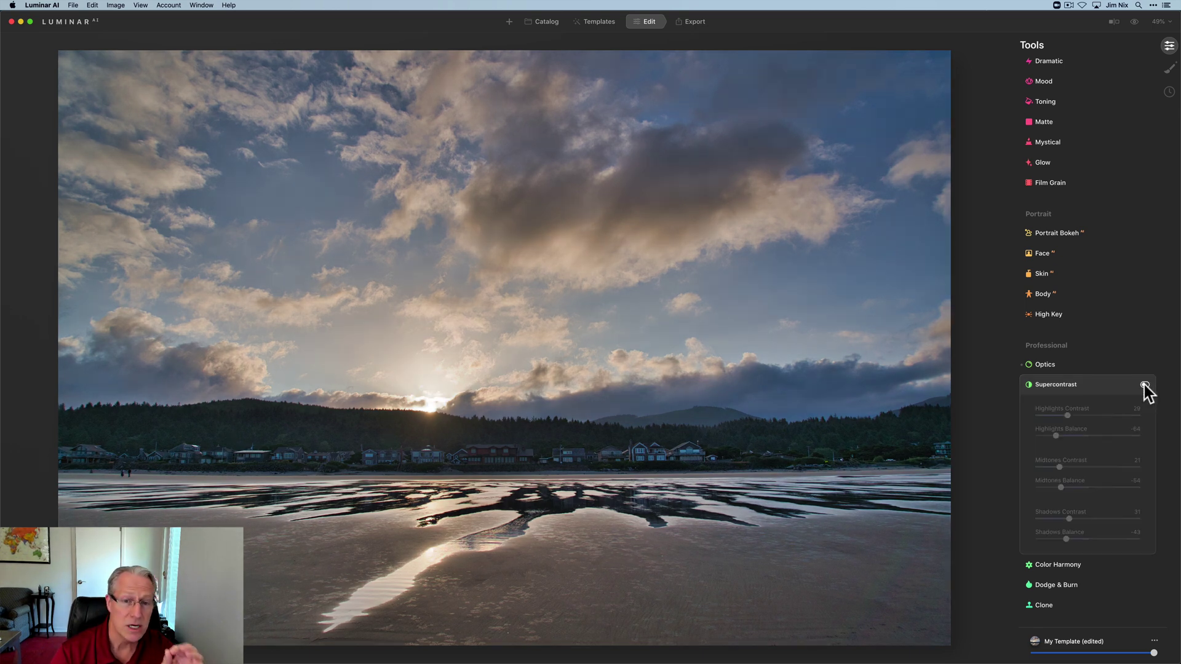
left_click(1145, 385)
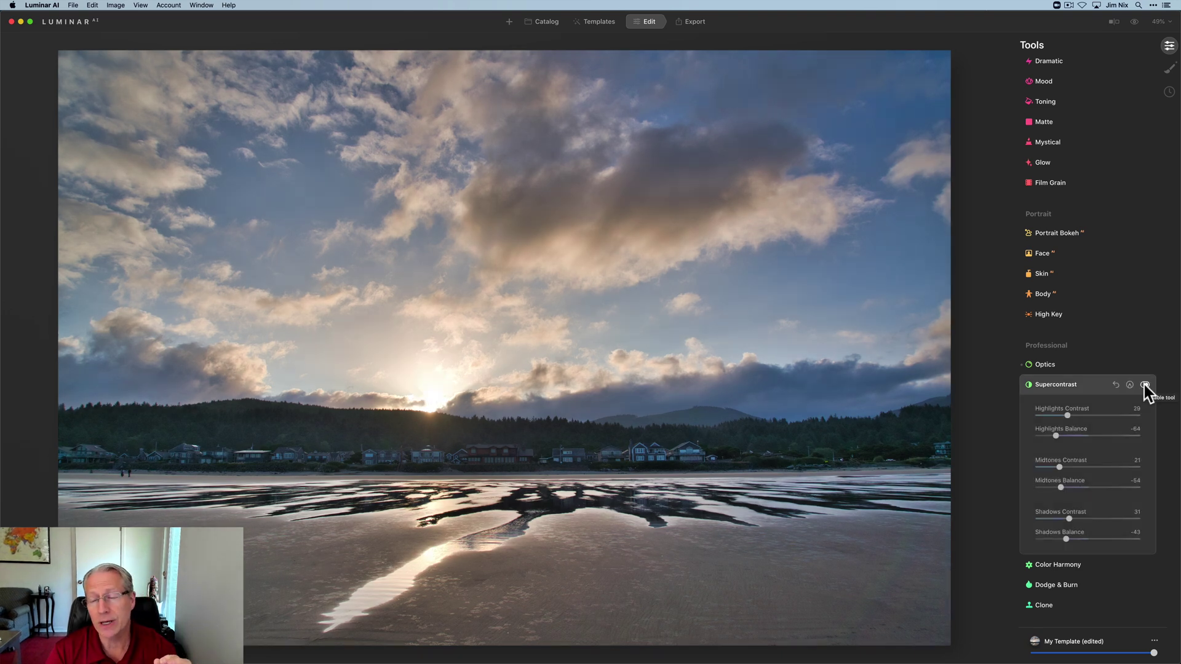
left_click(1081, 387)
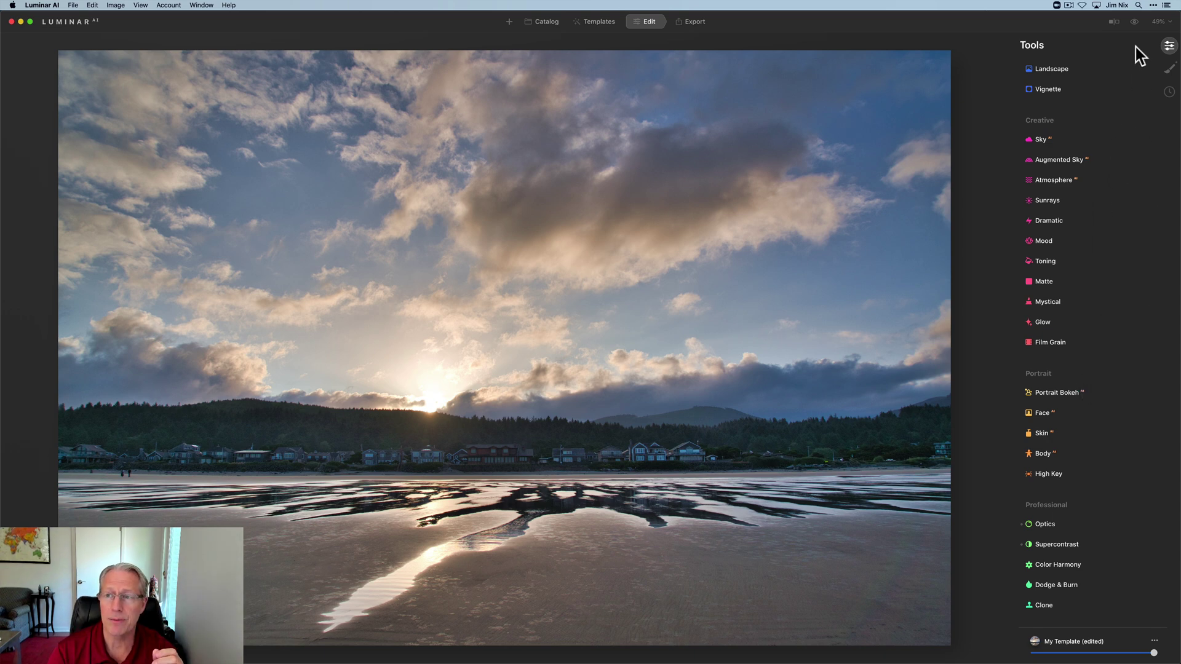
left_click(1135, 23)
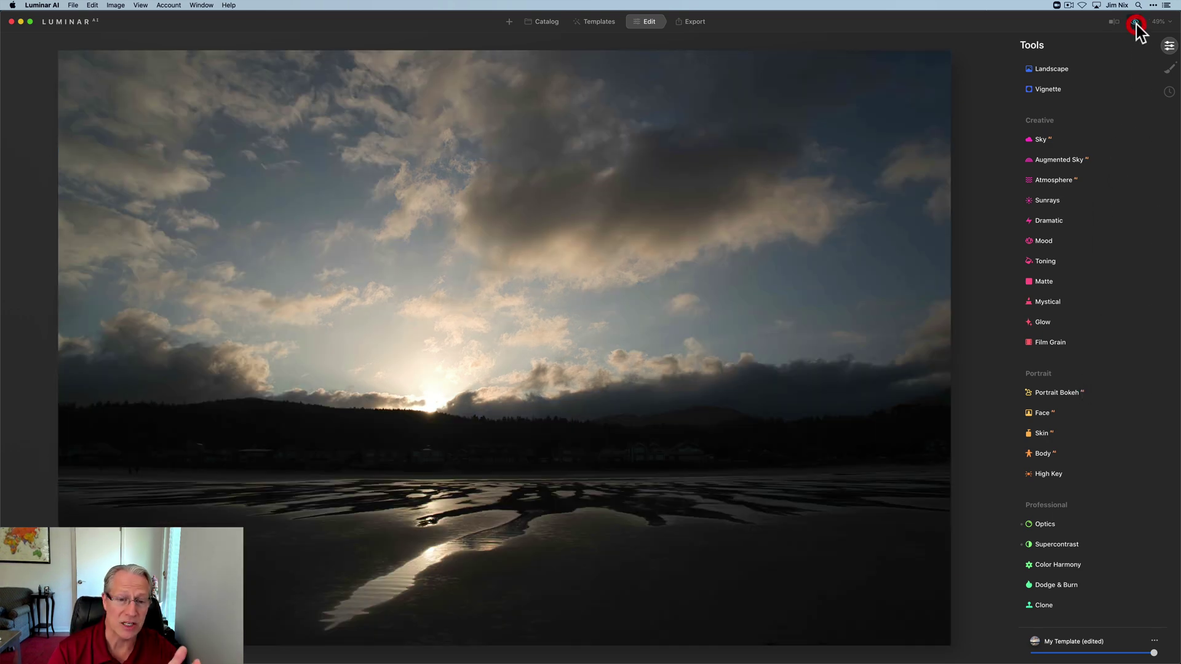
left_click_drag(1136, 25, 1136, 25)
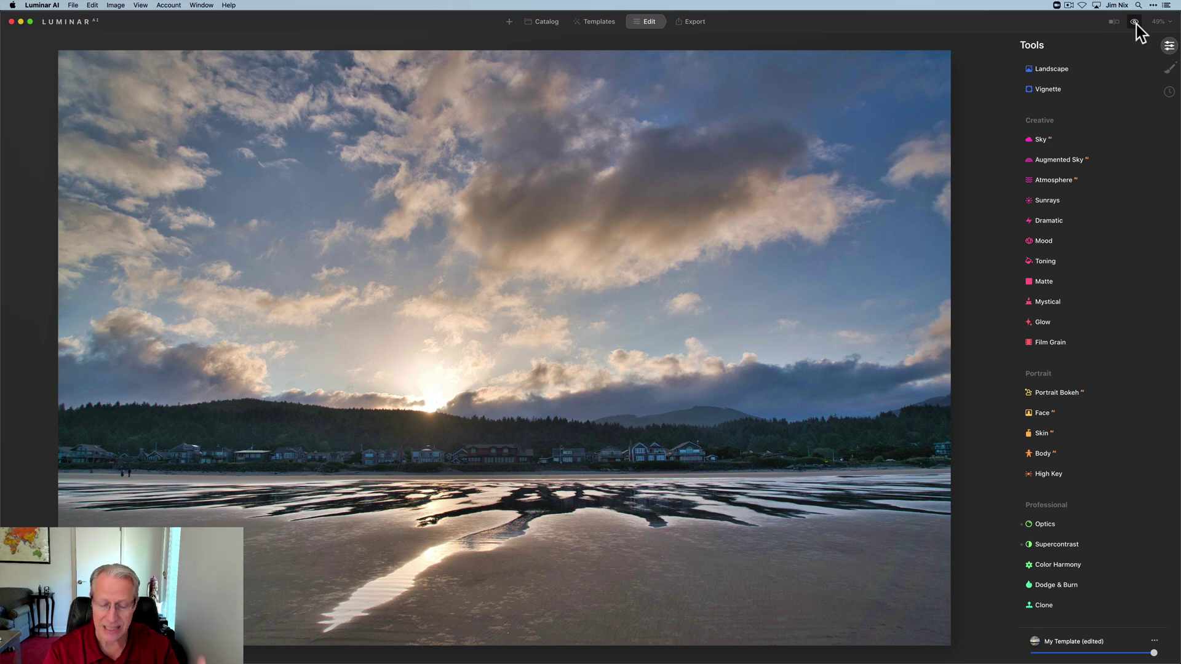
Set Landscape Golden Hour to 34 to warm the beach photo.
scroll(1133, 232, "up", 5)
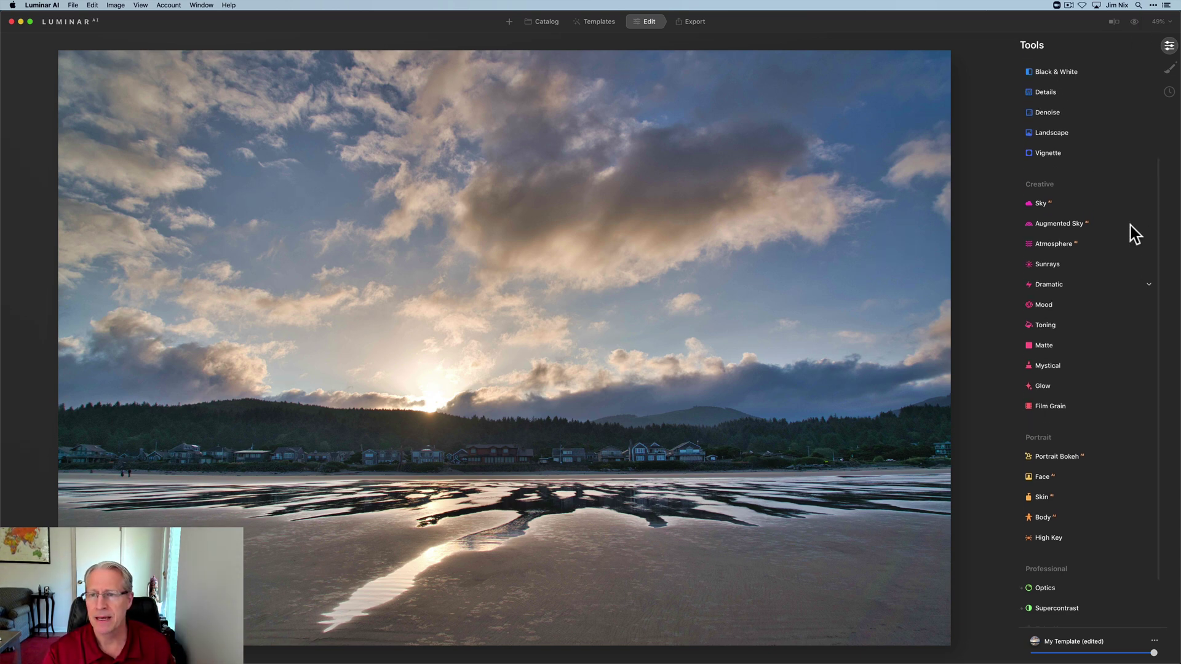
left_click(1068, 223)
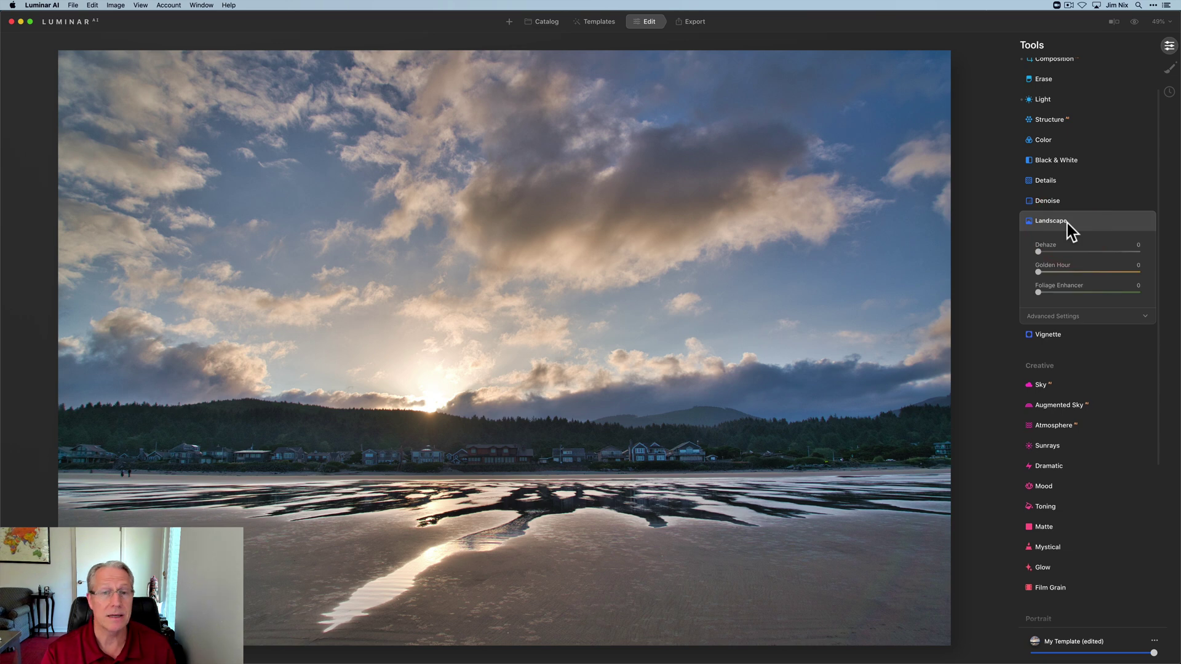
left_click(1062, 271)
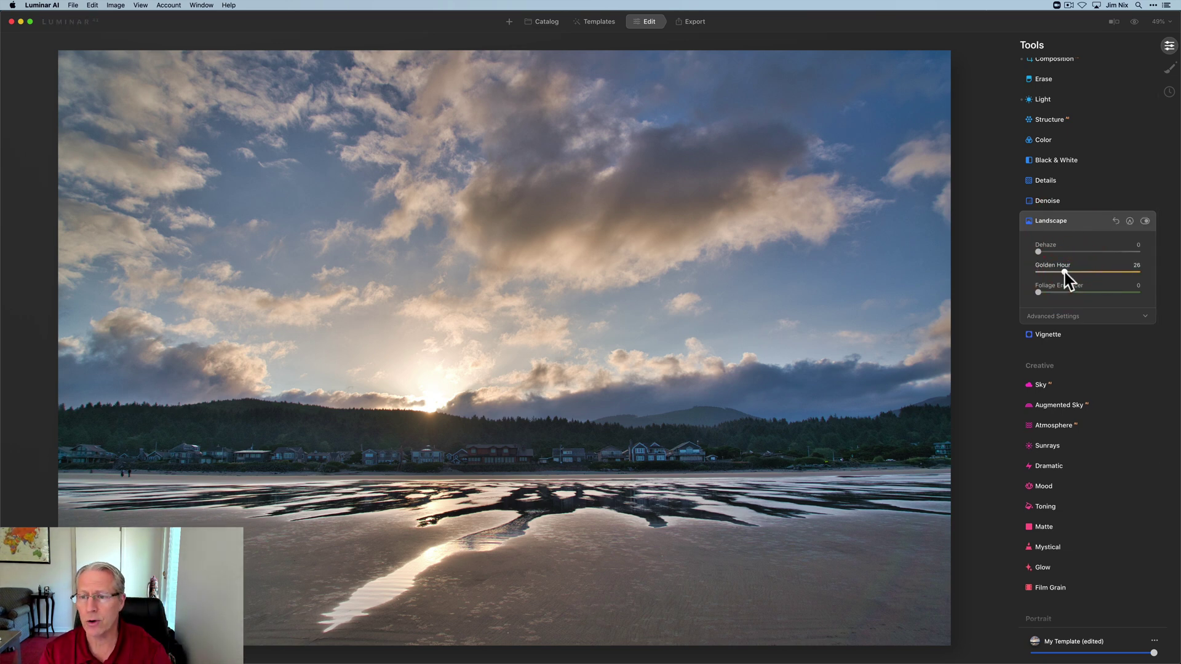
left_click_drag(1065, 272, 1071, 272)
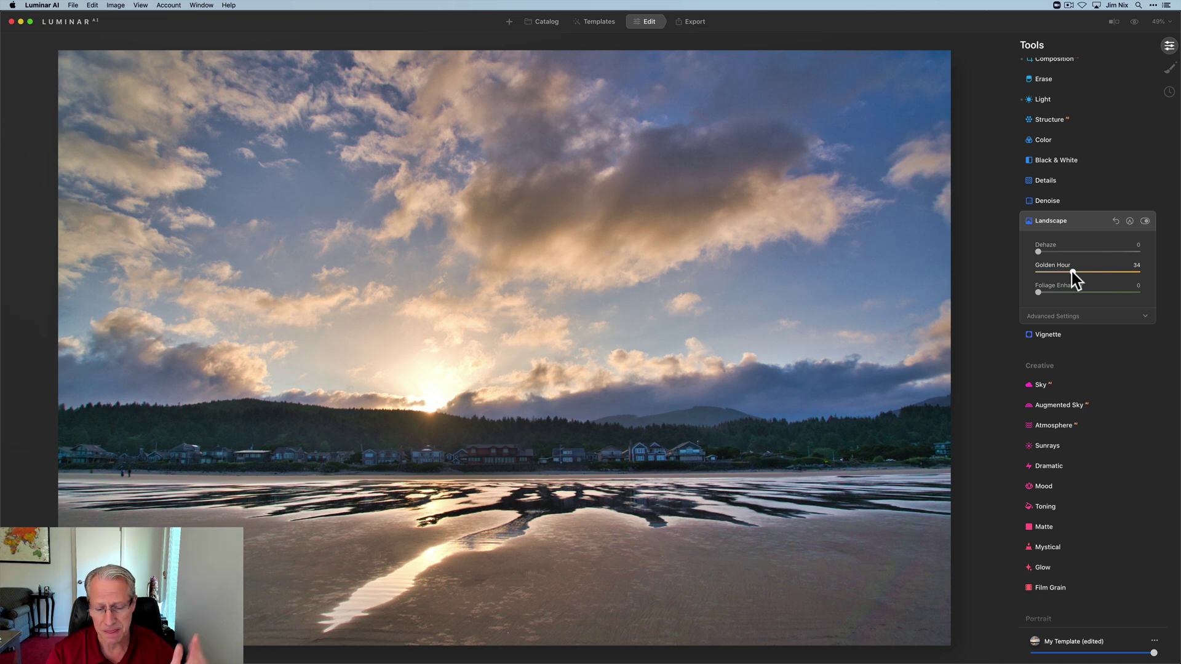
scroll(1058, 336, "down", 2)
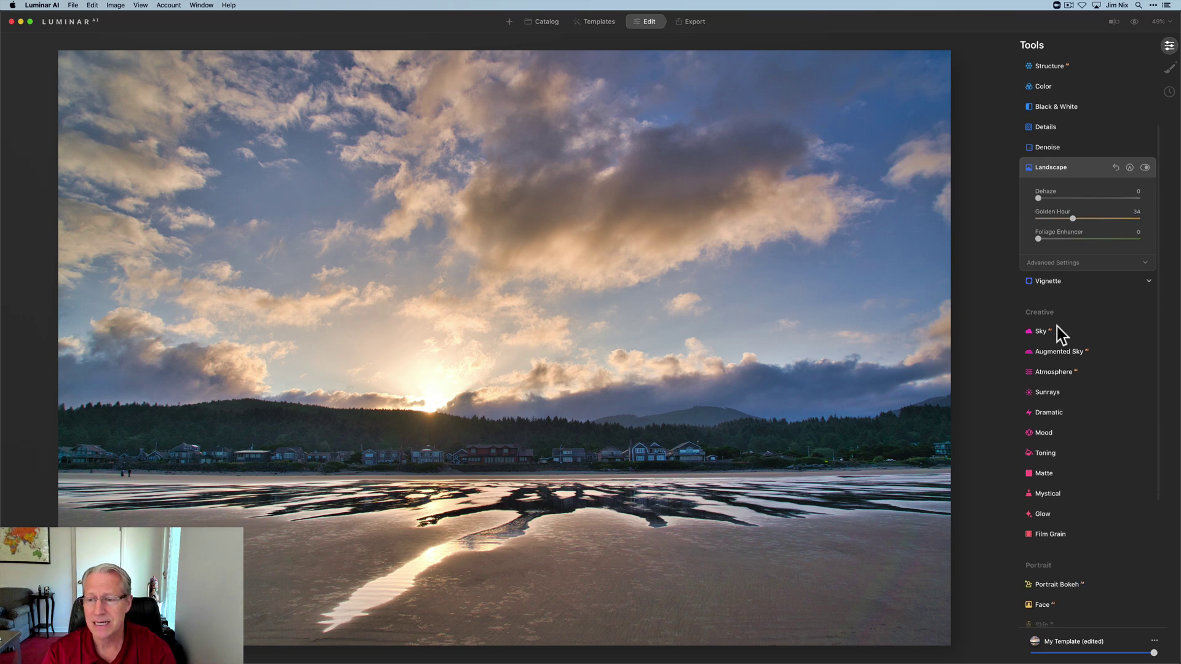
scroll(1057, 326, "down", 3)
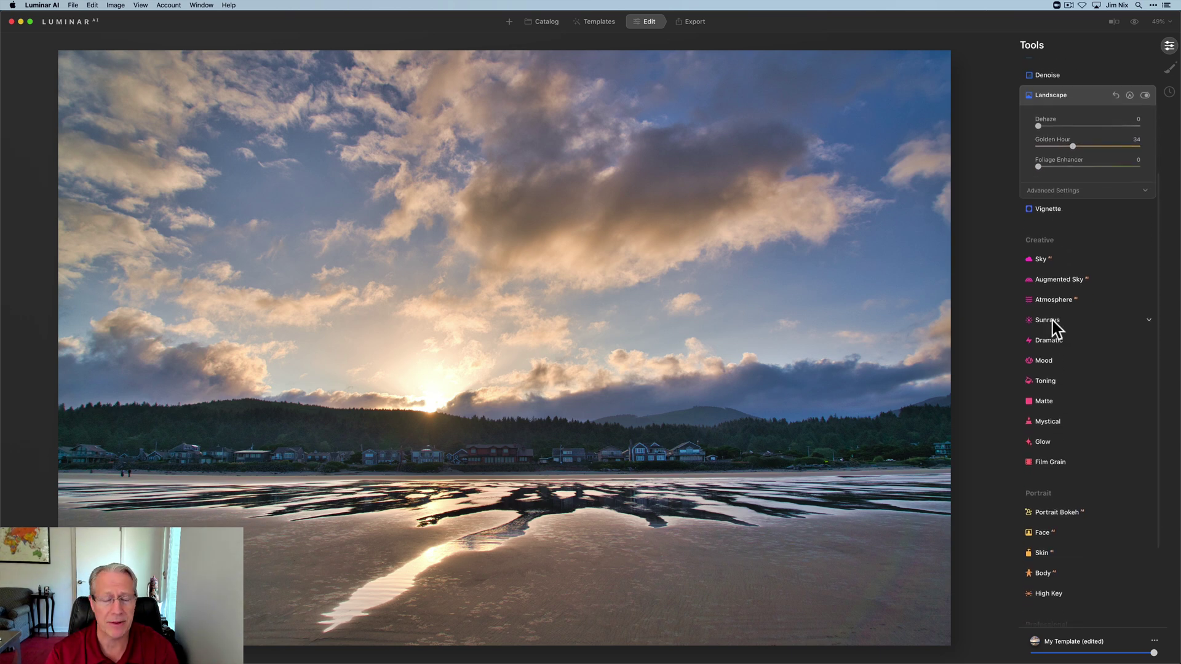
Place the Sunrays sun centre on the horizon sun, with Amount 7 and Overall Look 25.
left_click(1053, 320)
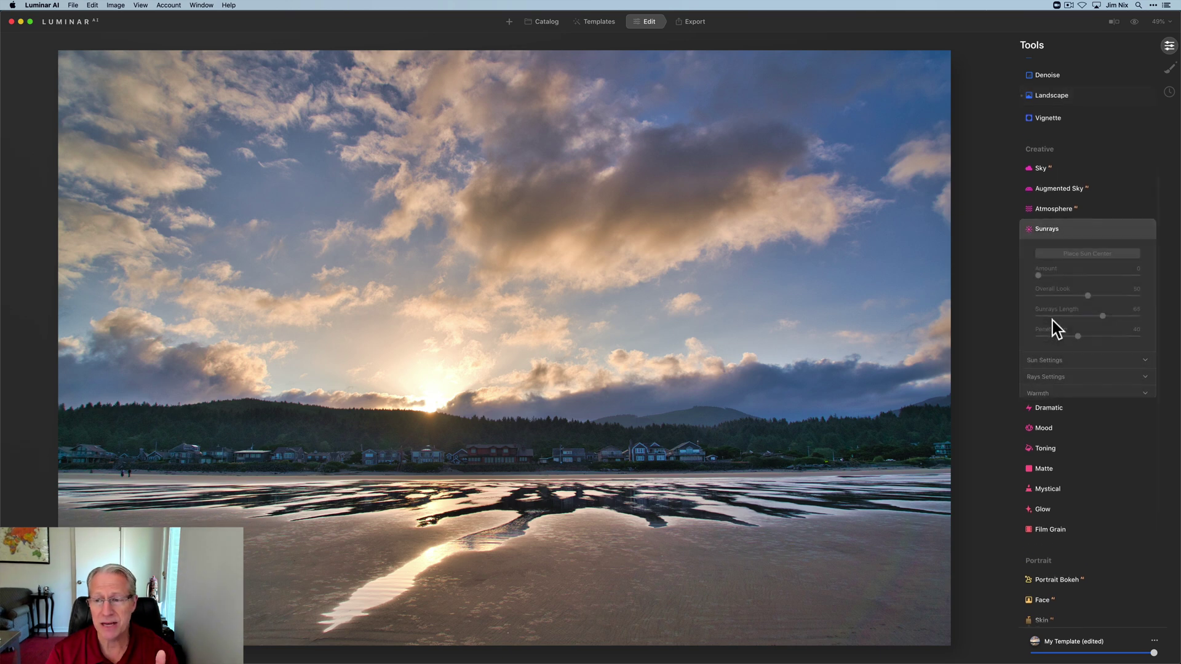
left_click(1085, 250)
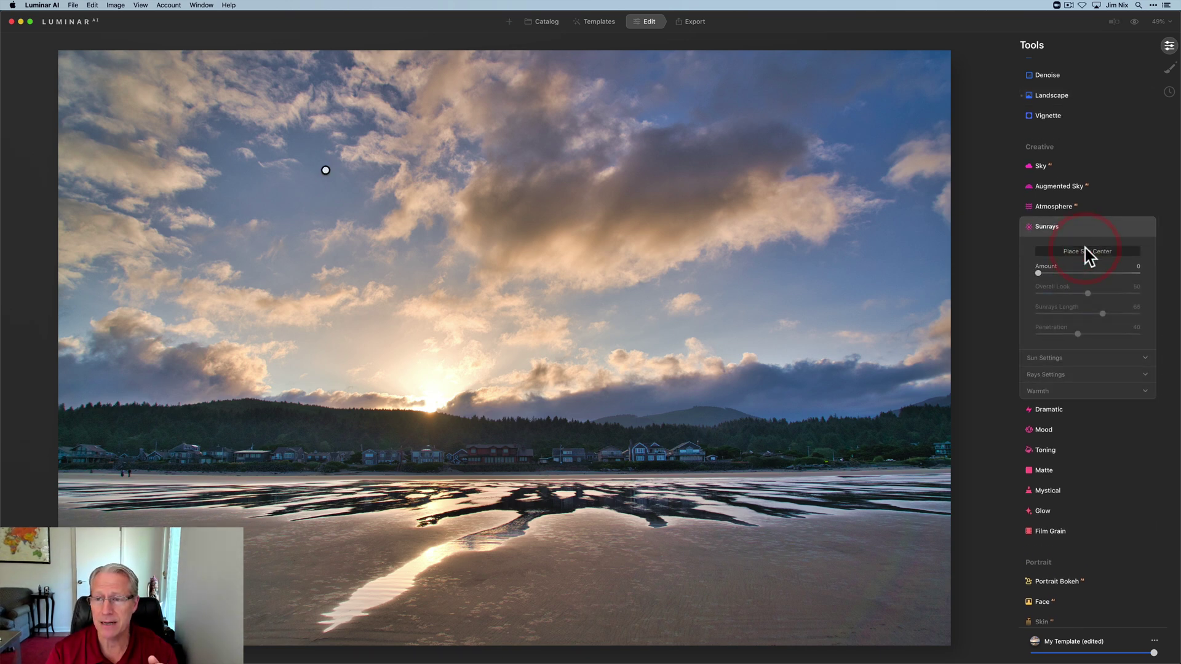
mouse_move(324, 170)
left_mouse_down()
mouse_move(382, 271)
mouse_move(430, 408)
left_mouse_up()
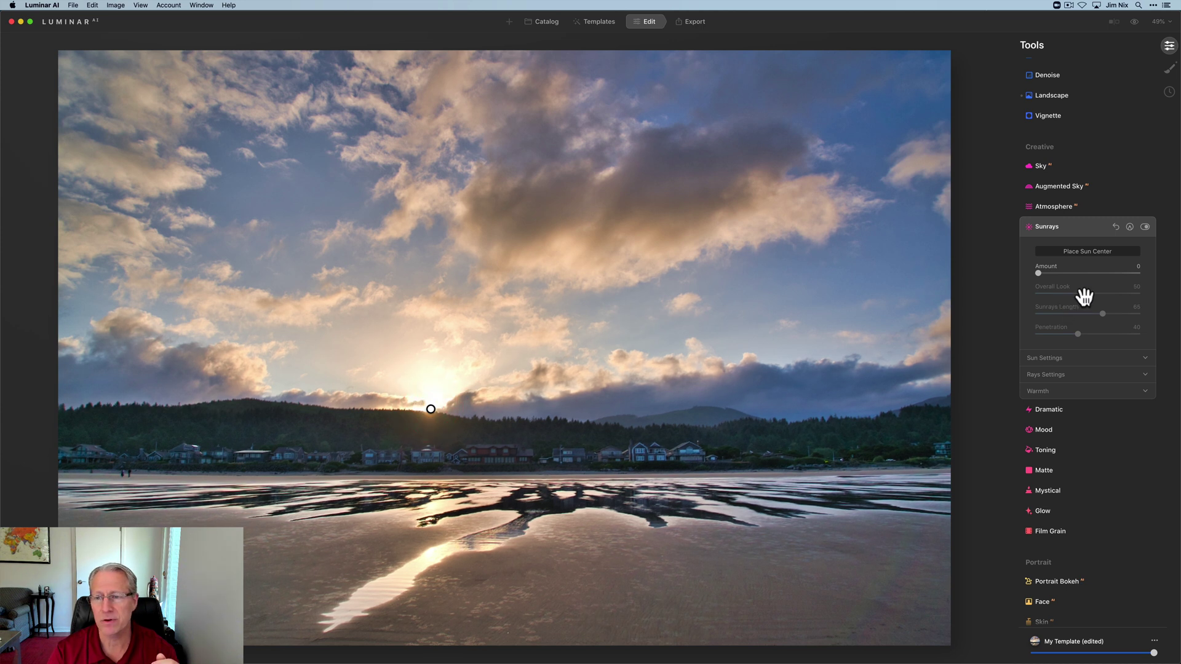
left_click(1101, 252)
left_click_drag(1039, 273, 1042, 273)
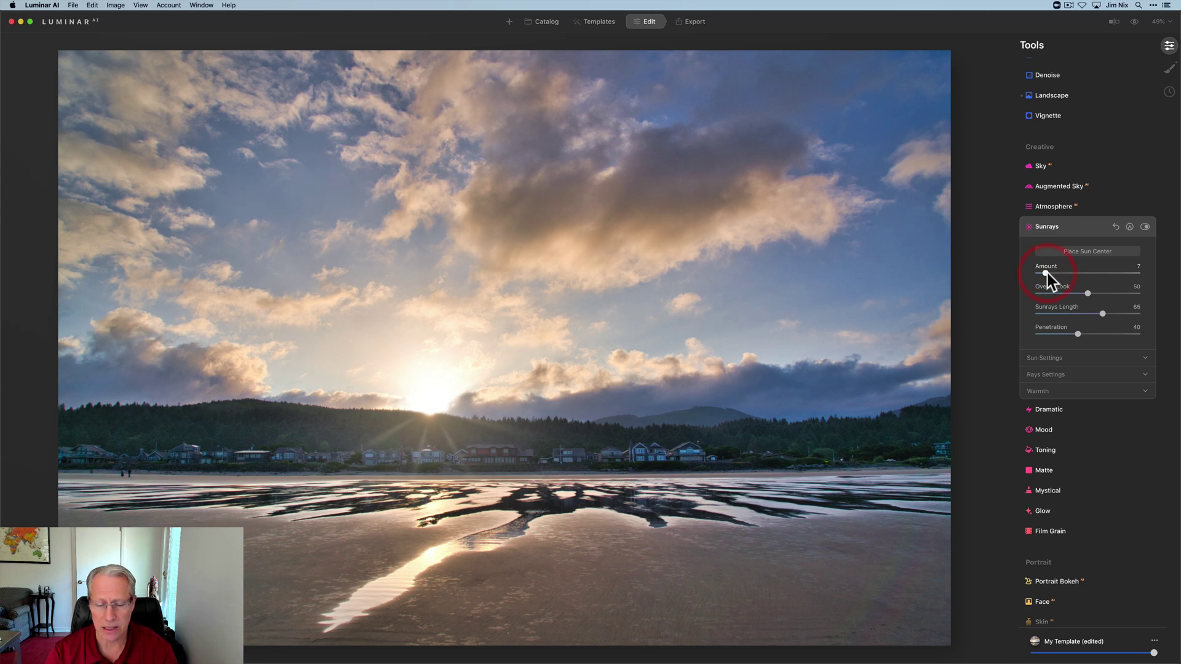
left_click(1057, 295)
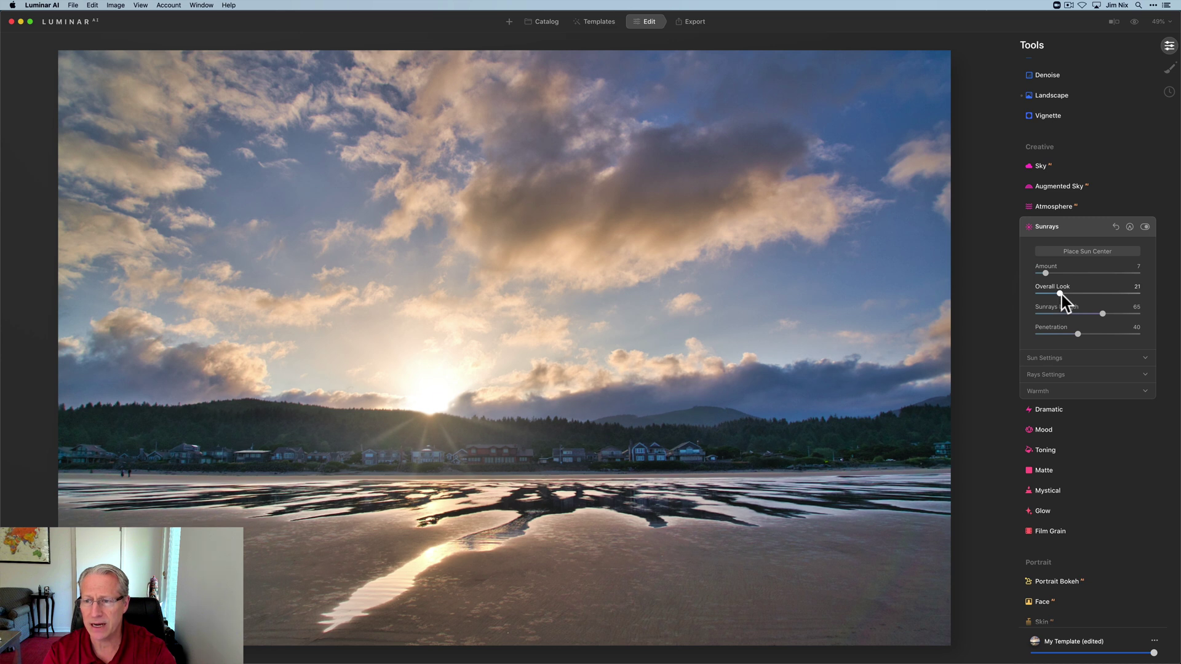
left_click(1063, 294)
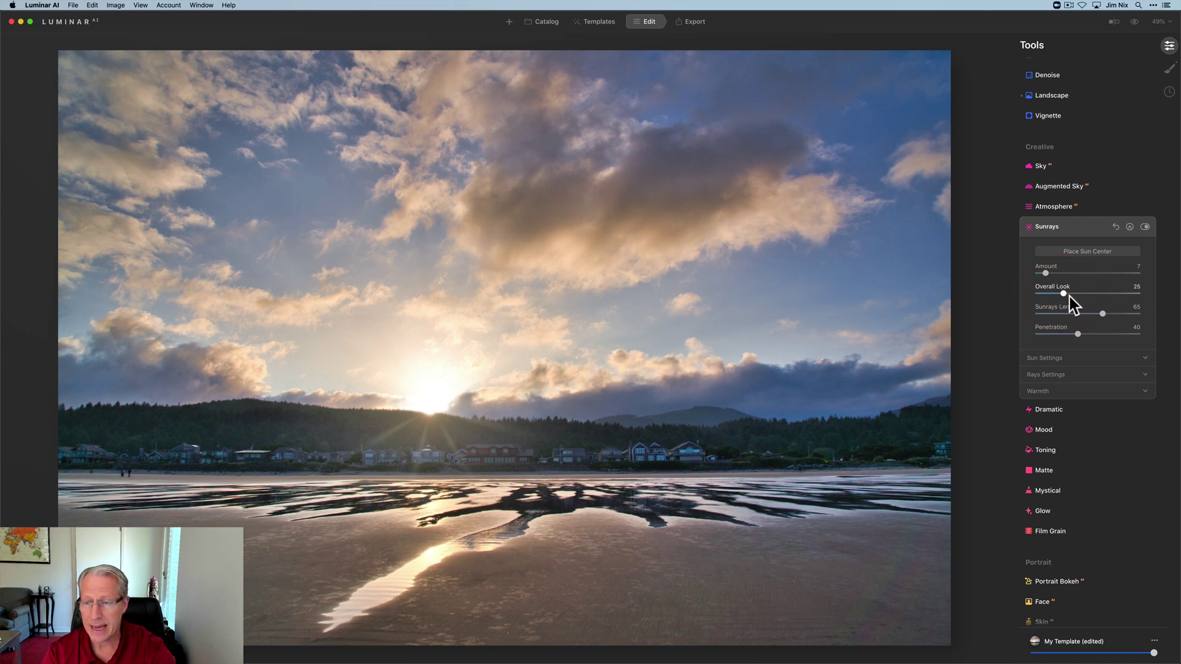
Set Sunrays Length 25, Penetration 27 and Sun Radius 10, then compare and collapse.
left_click(1067, 314)
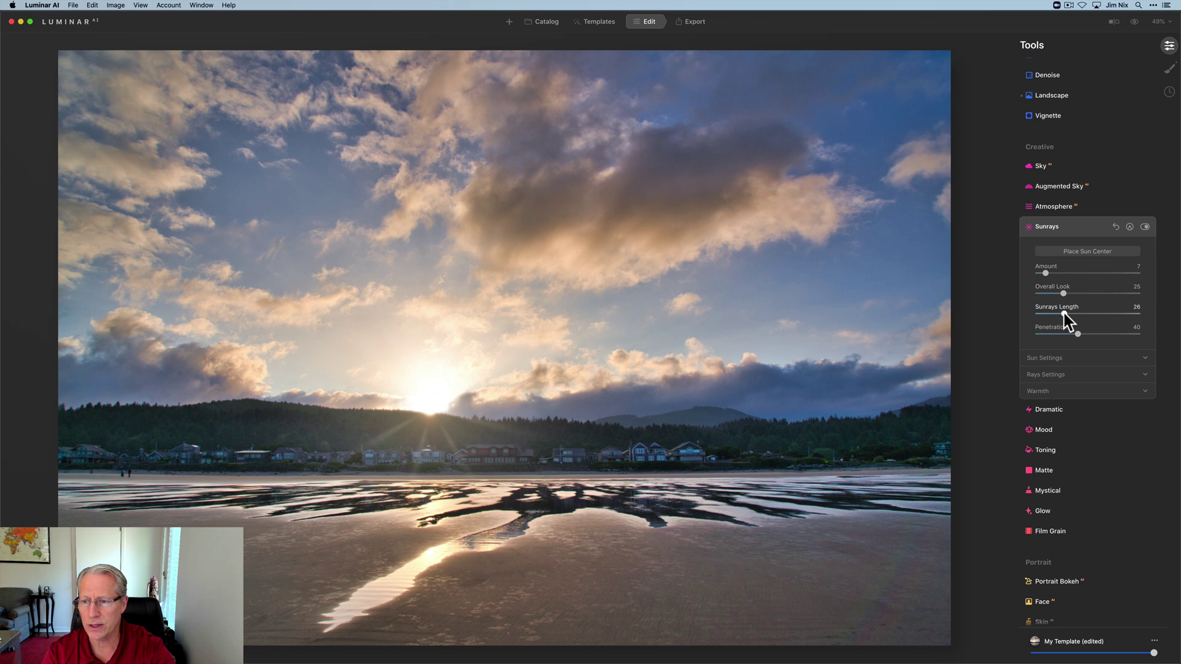
left_click(1064, 314)
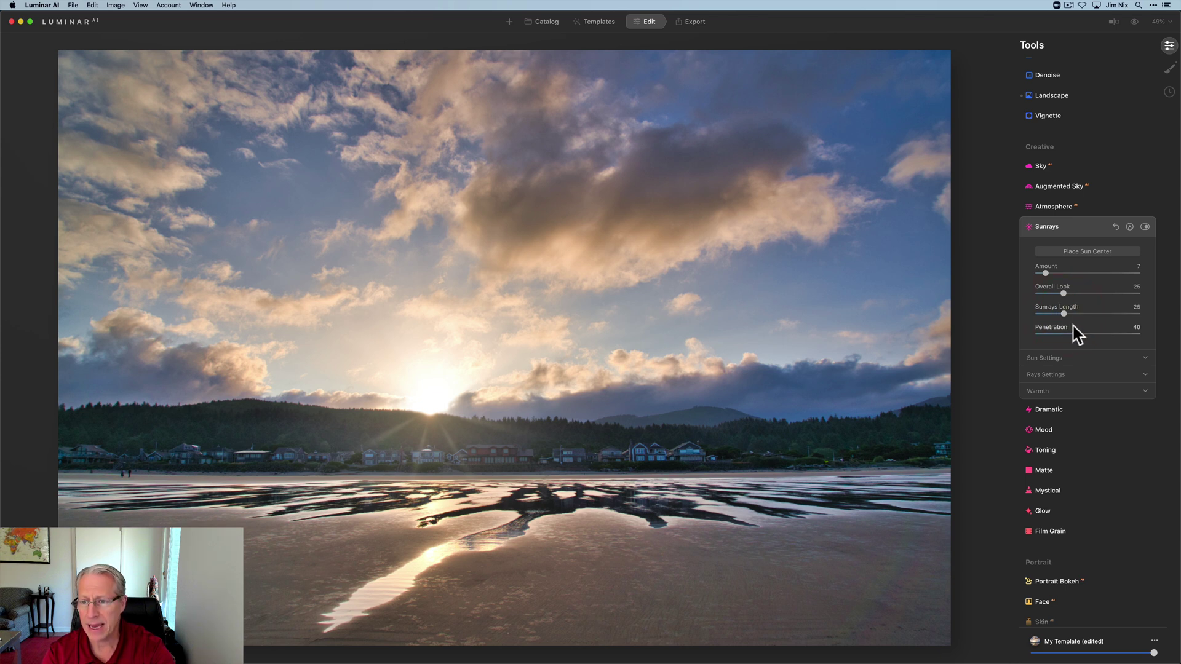
left_click_drag(1069, 334, 1065, 339)
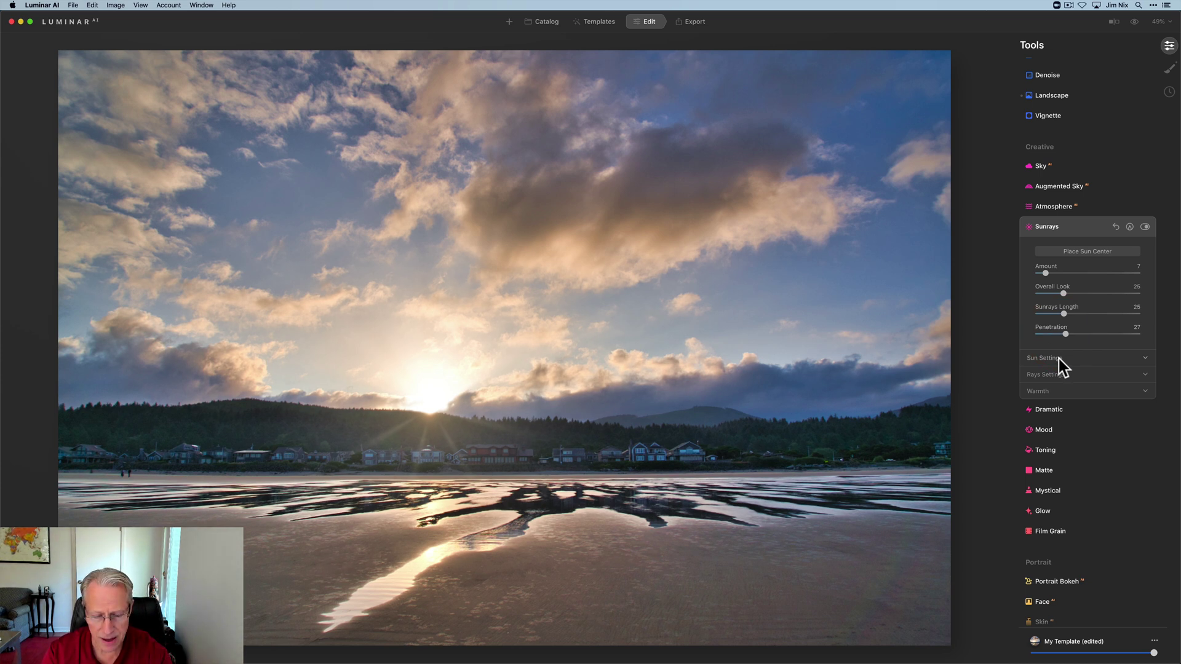
left_click(1058, 360)
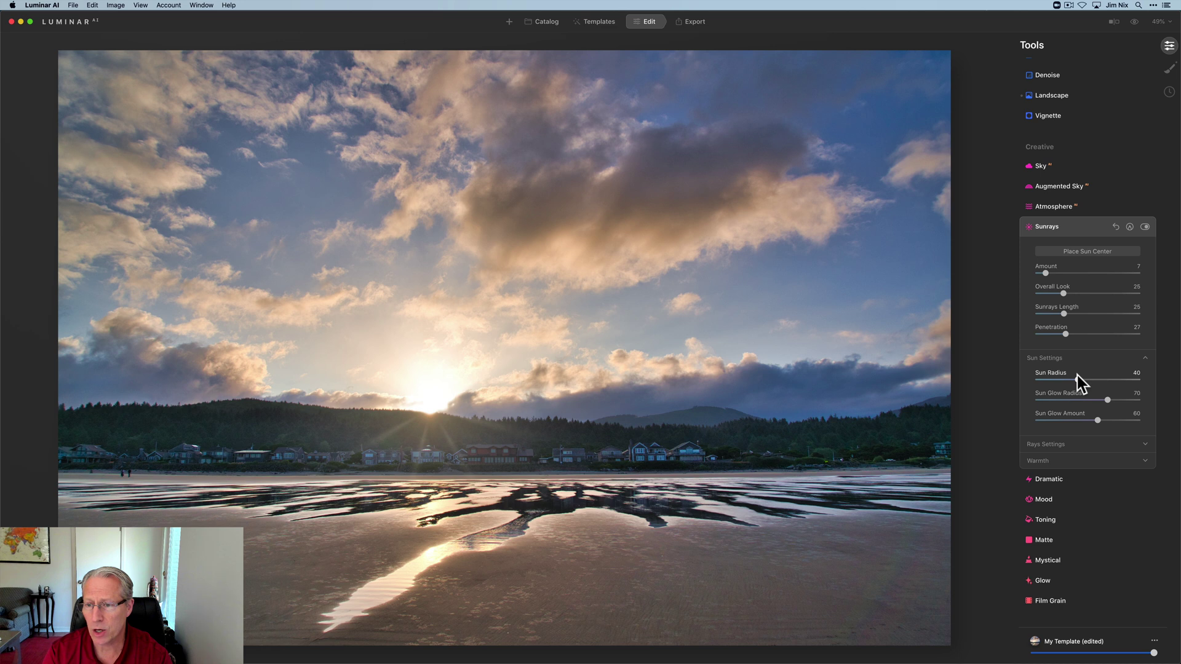
left_click_drag(1078, 380, 1047, 378)
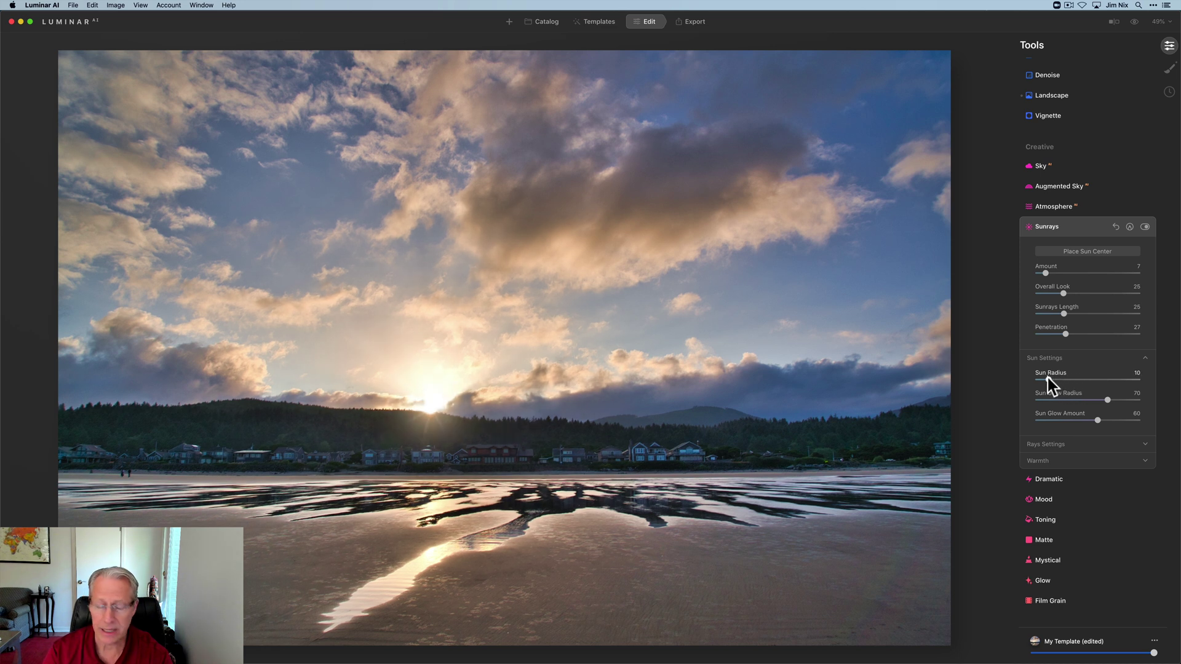
left_click(1052, 444)
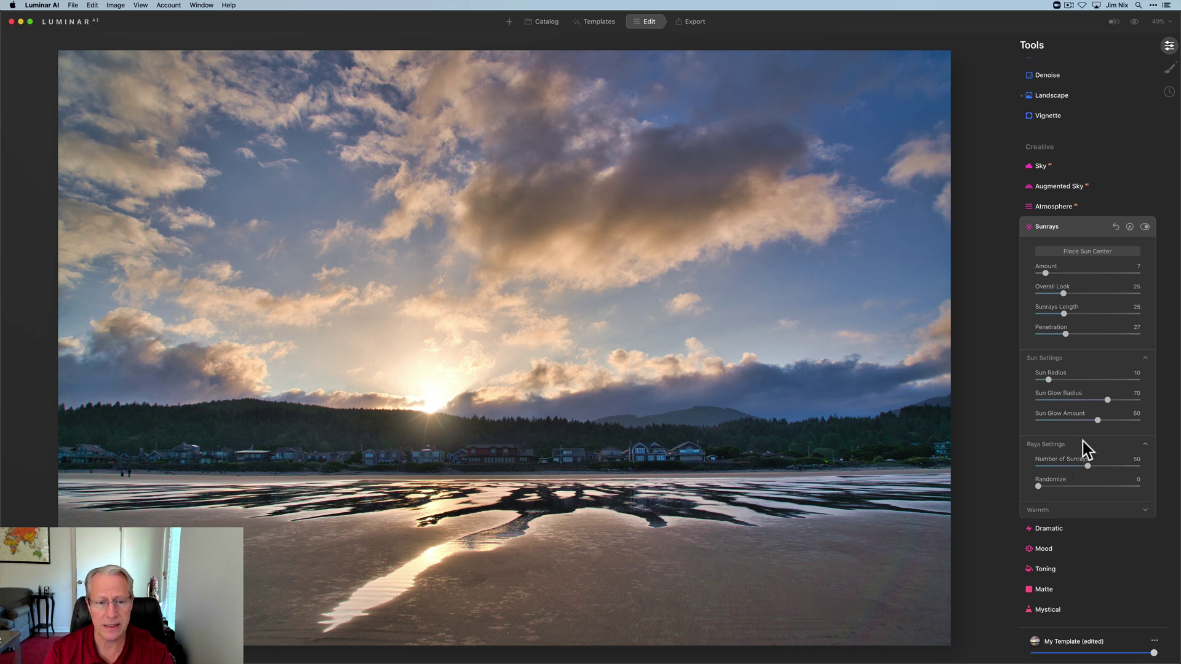
left_click(1145, 227)
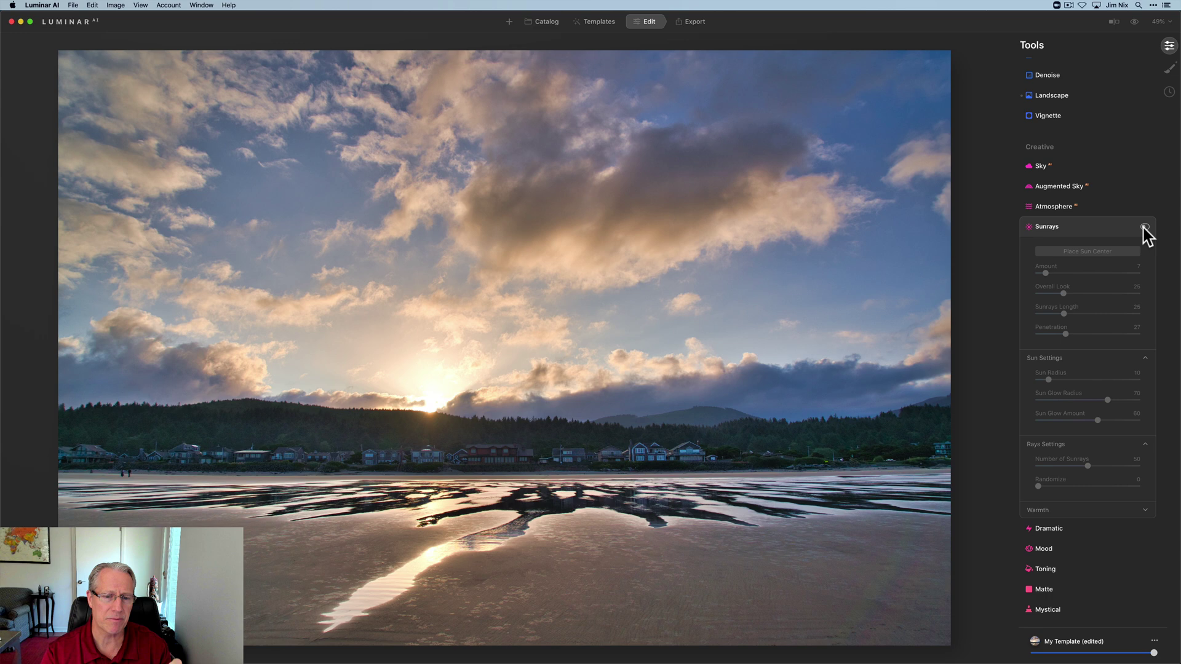
left_click(1145, 227)
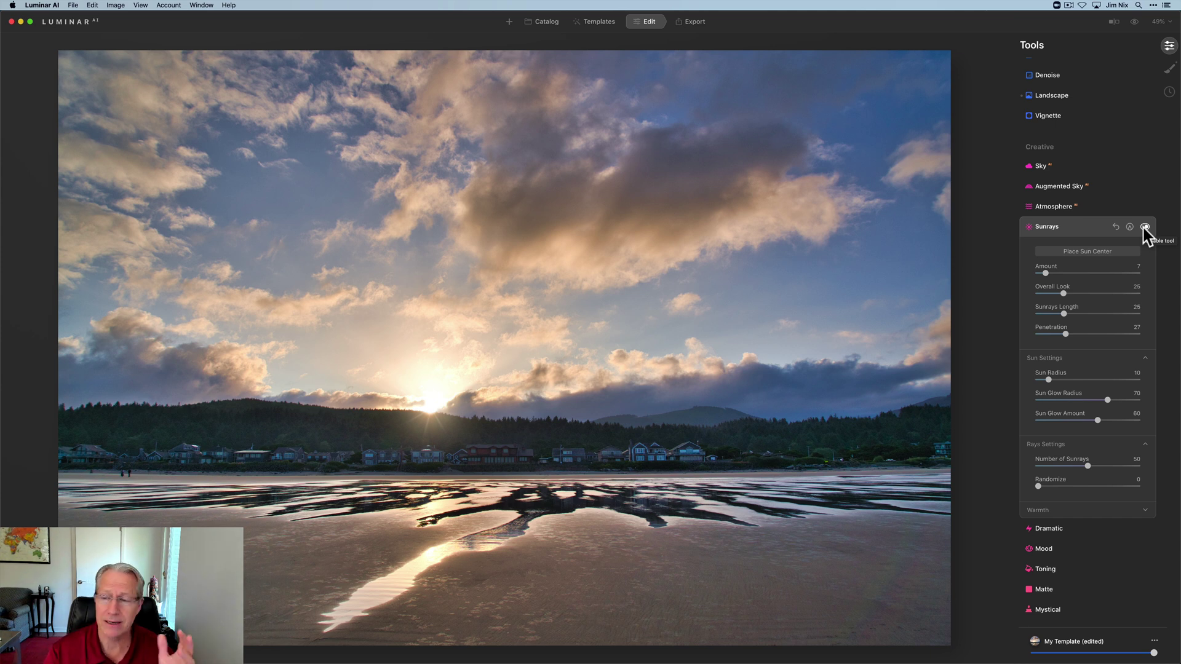
left_click(1087, 228)
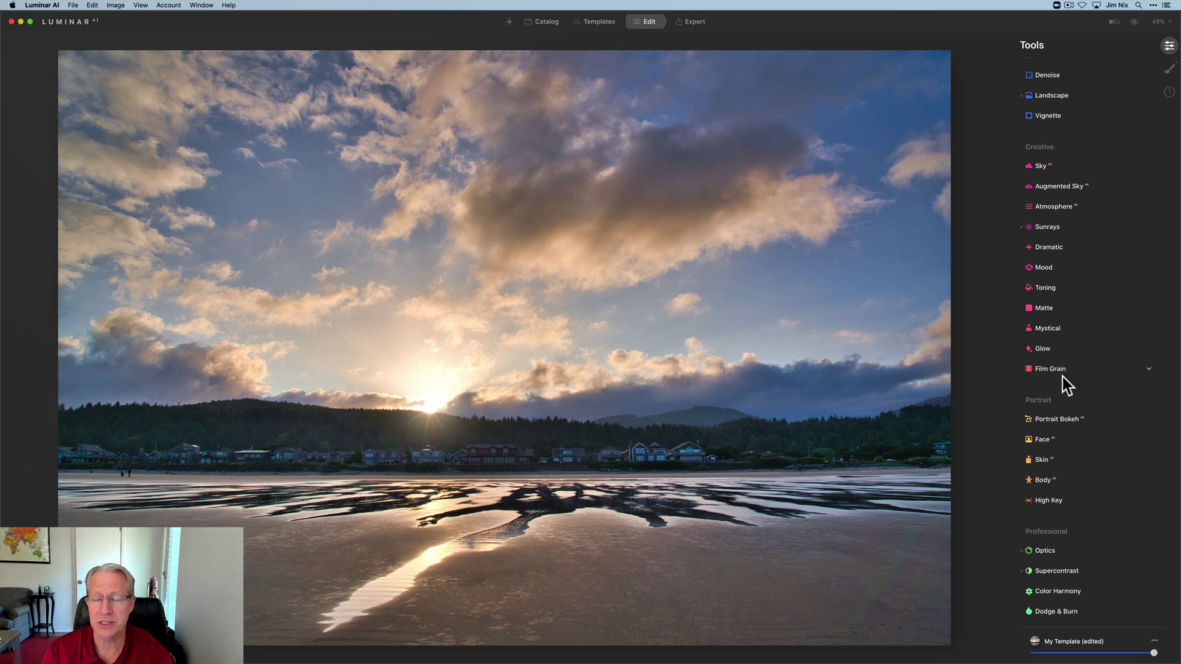
Compare the edit with the original and expand Color Harmony.
scroll(1062, 378, "down", 2)
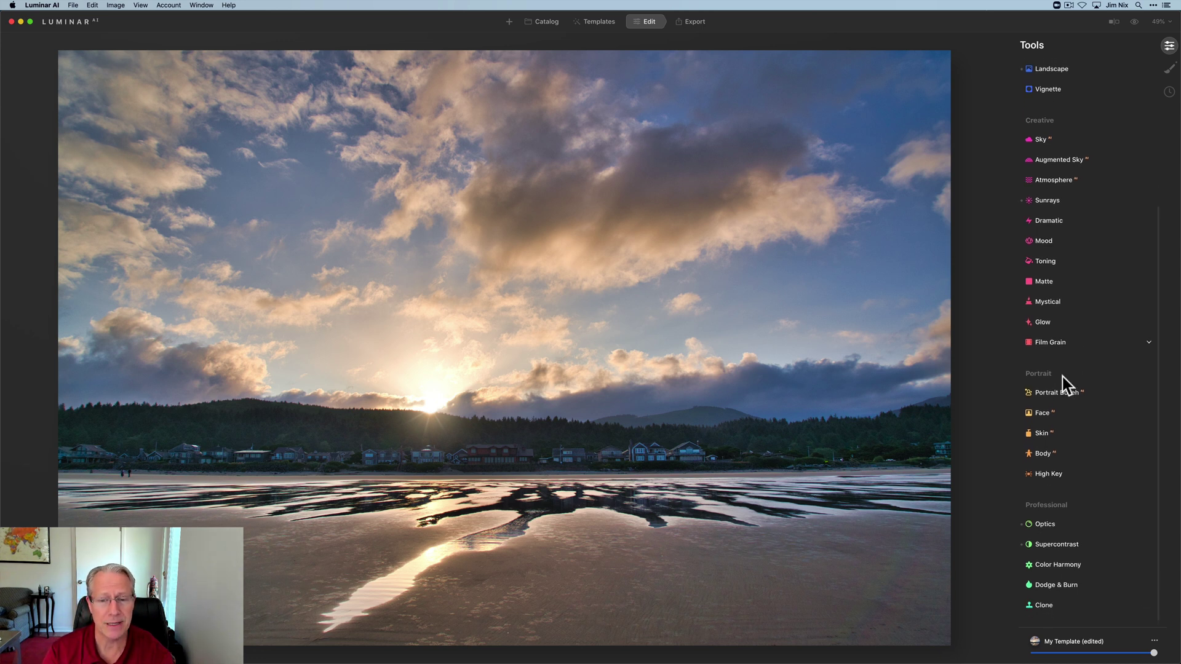
left_click_drag(1134, 20, 1134, 19)
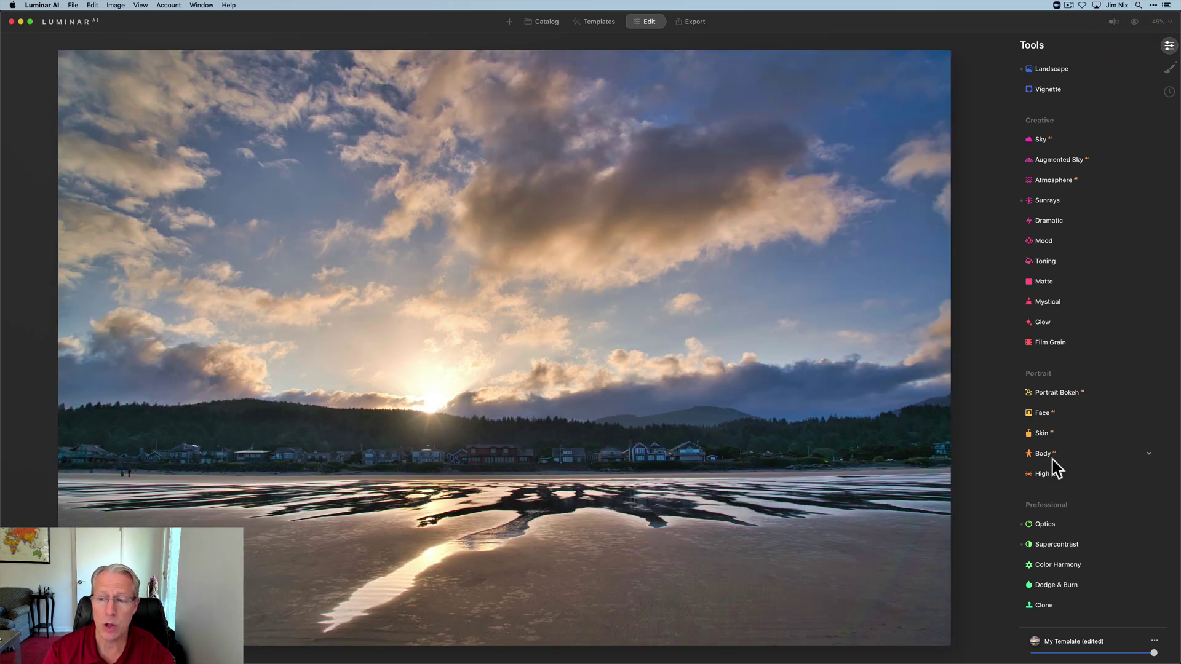
left_click(1054, 568)
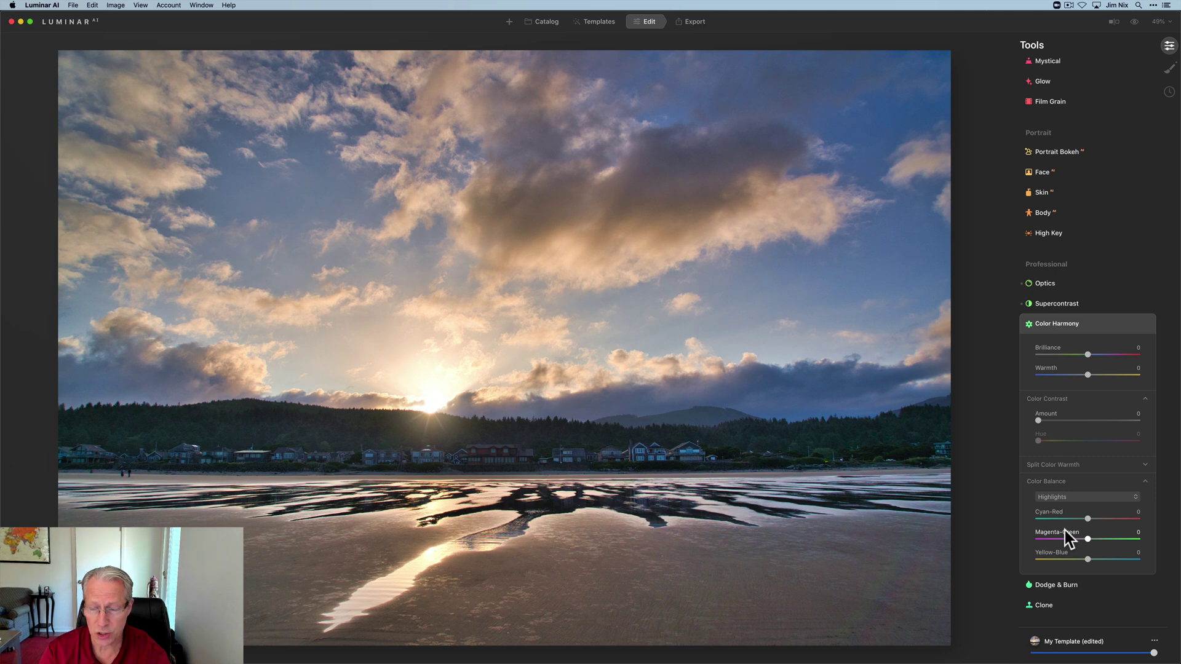
Set Color Balance Shadows Yellow-Blue to 6 and Highlights Cyan-Red to 5.
left_click(1076, 498)
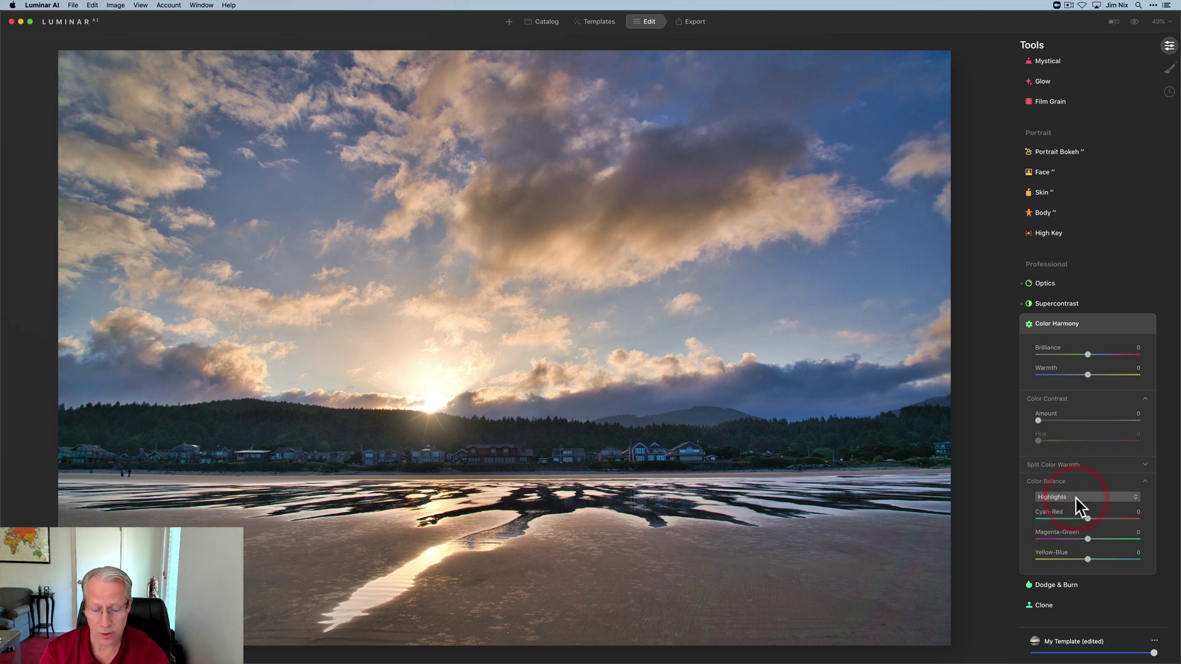
left_click_drag(1088, 519, 1090, 520)
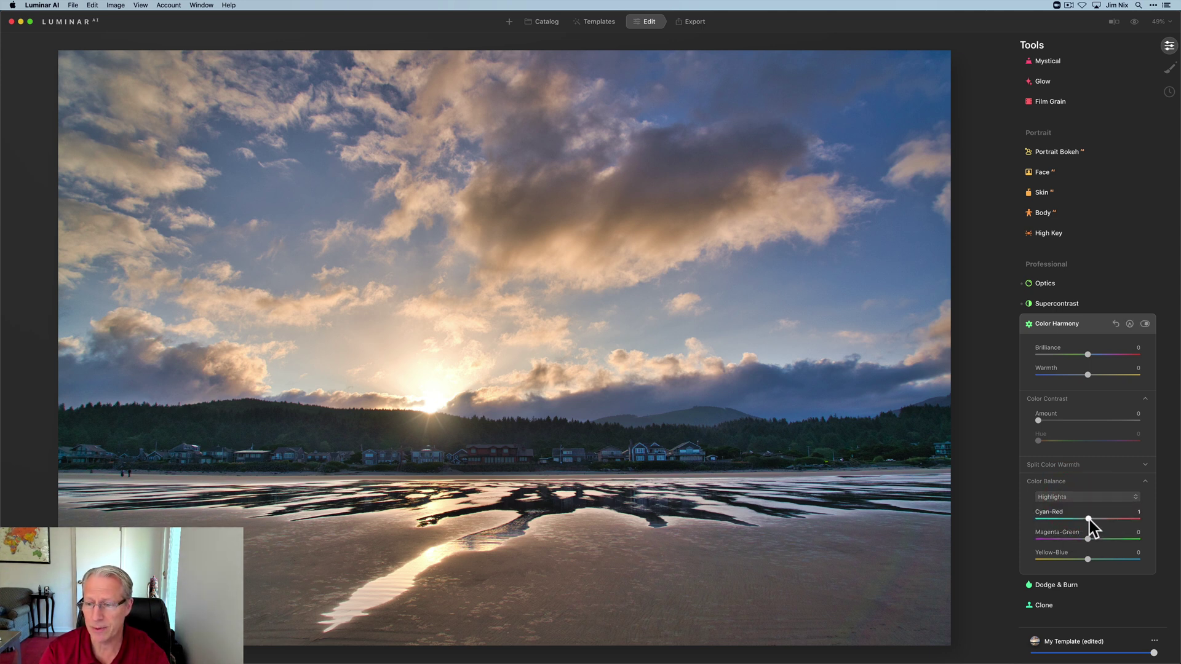
left_click(1078, 497)
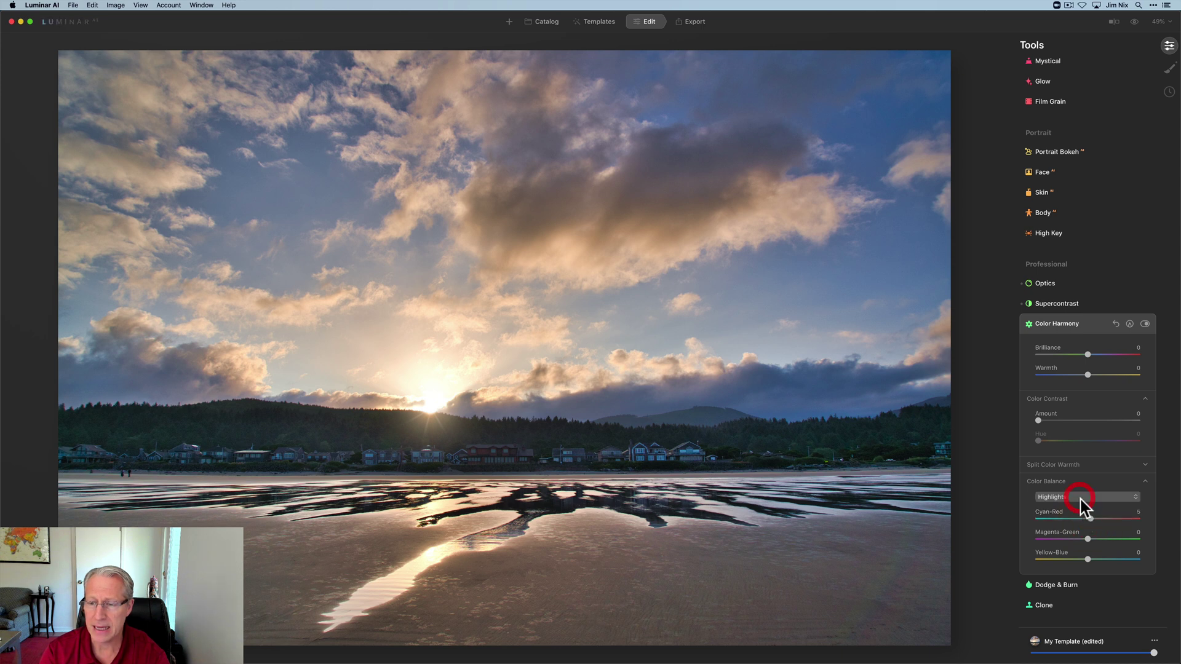
left_click(1073, 510)
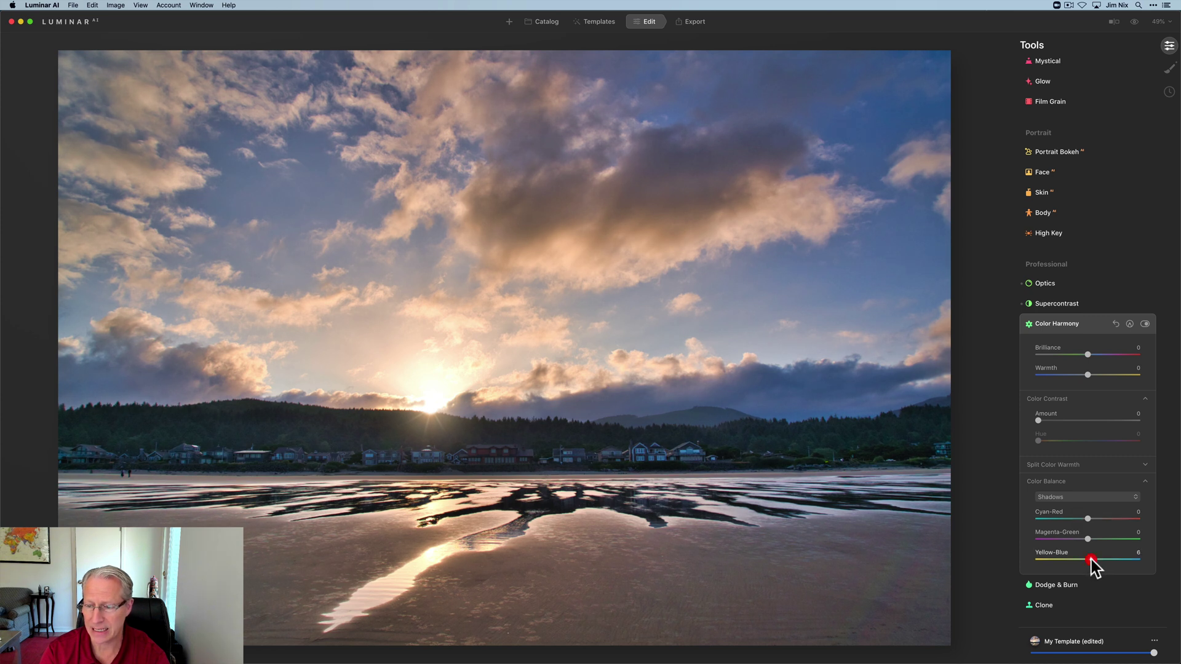
left_click(1145, 324)
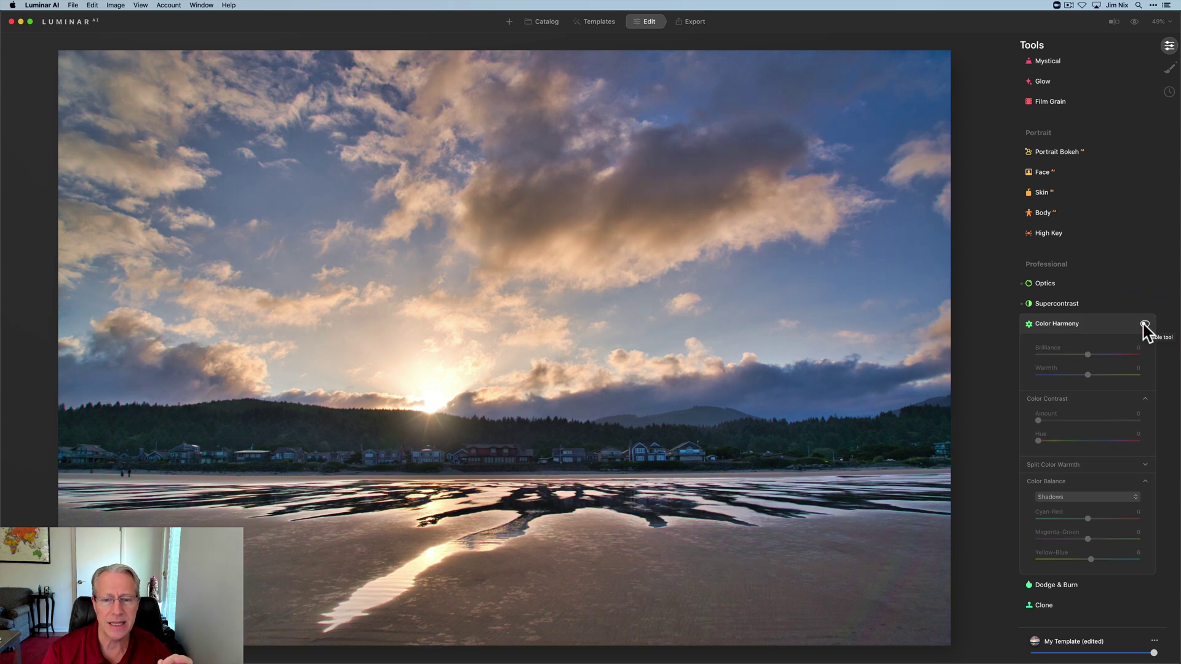
left_click(1144, 324)
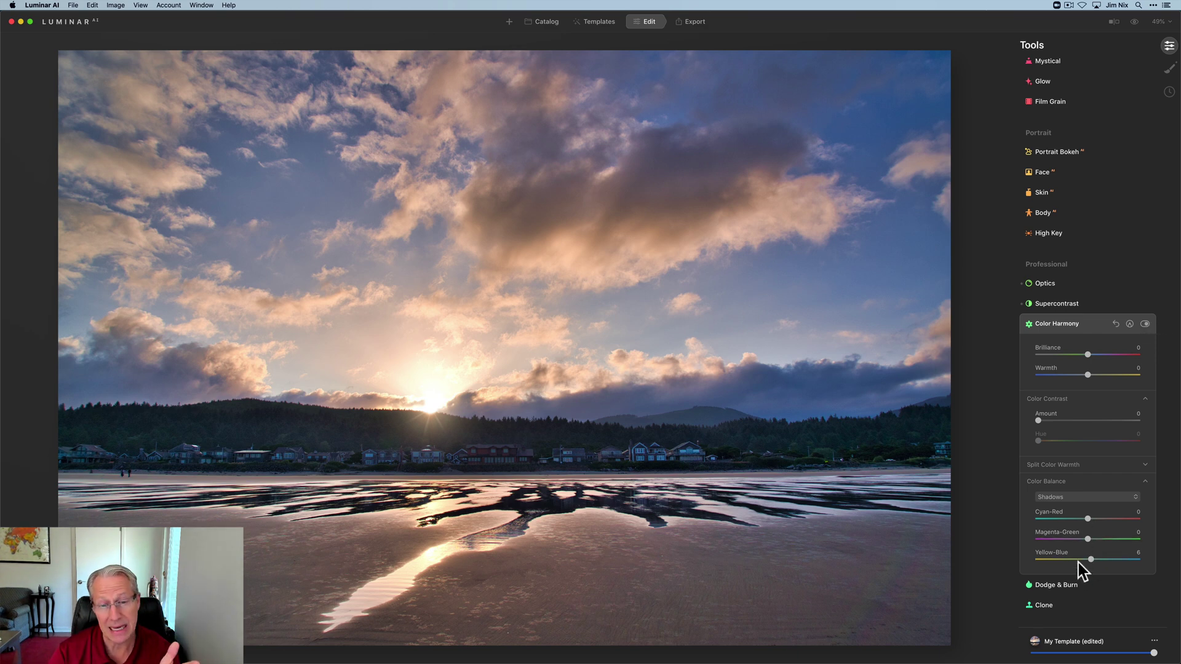
left_click(1080, 498)
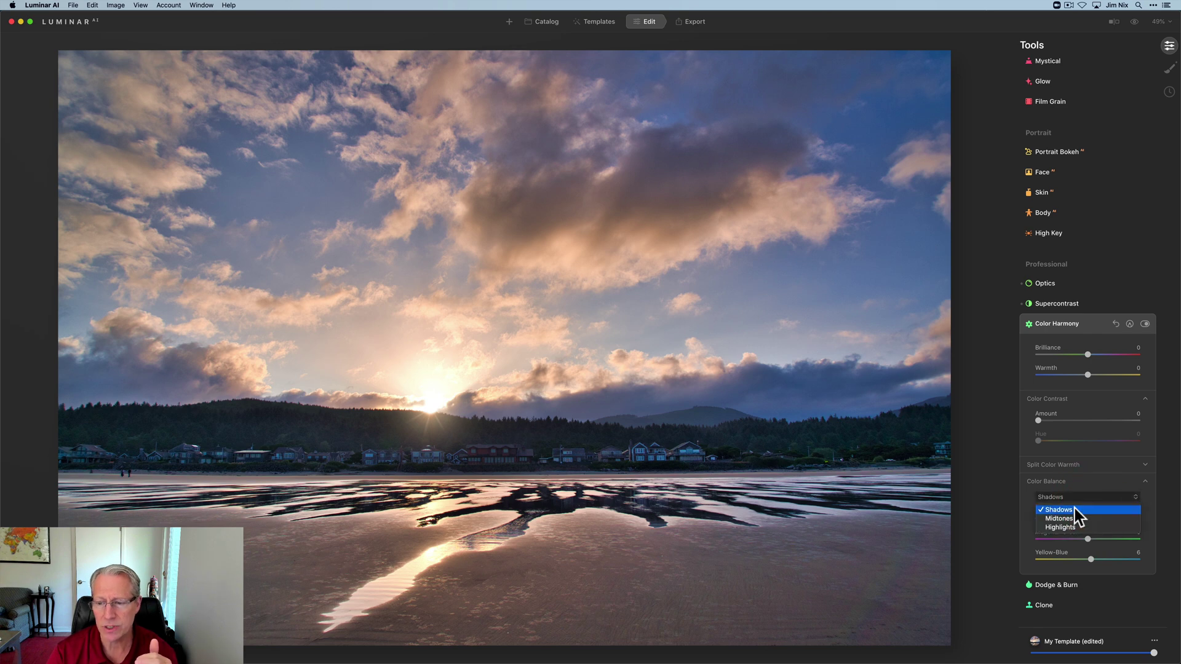
left_click(1084, 527)
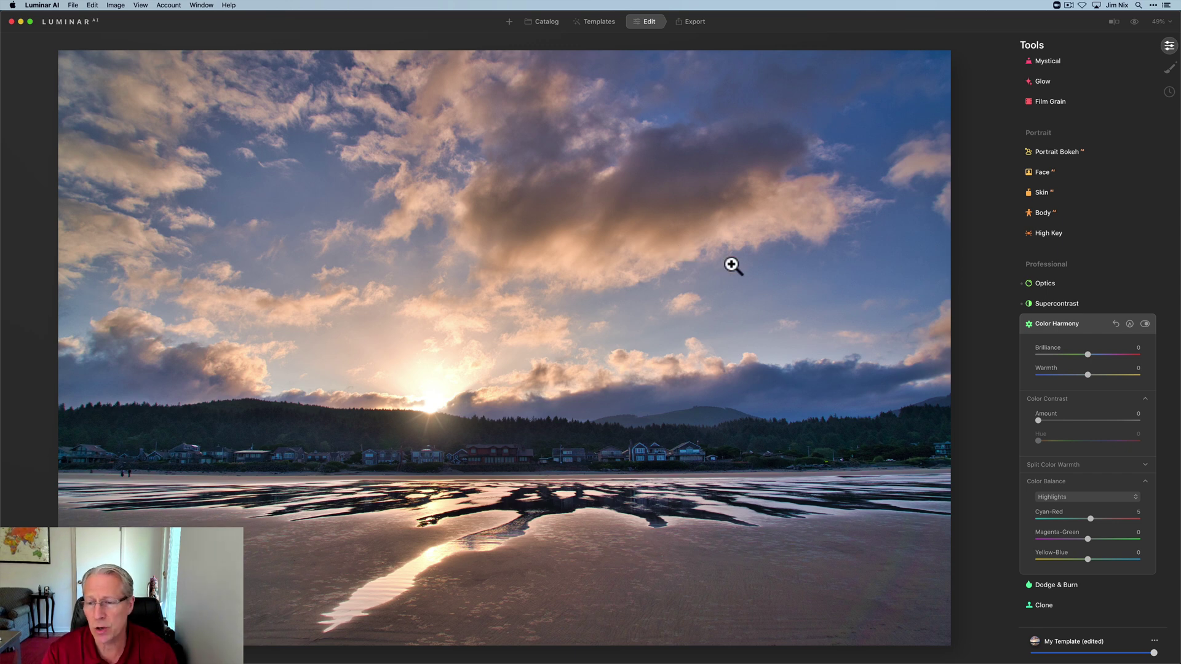
Set Color Contrast Amount 25 and Hue 224, compare, and collapse Color Harmony.
left_click_drag(1038, 421, 1042, 420)
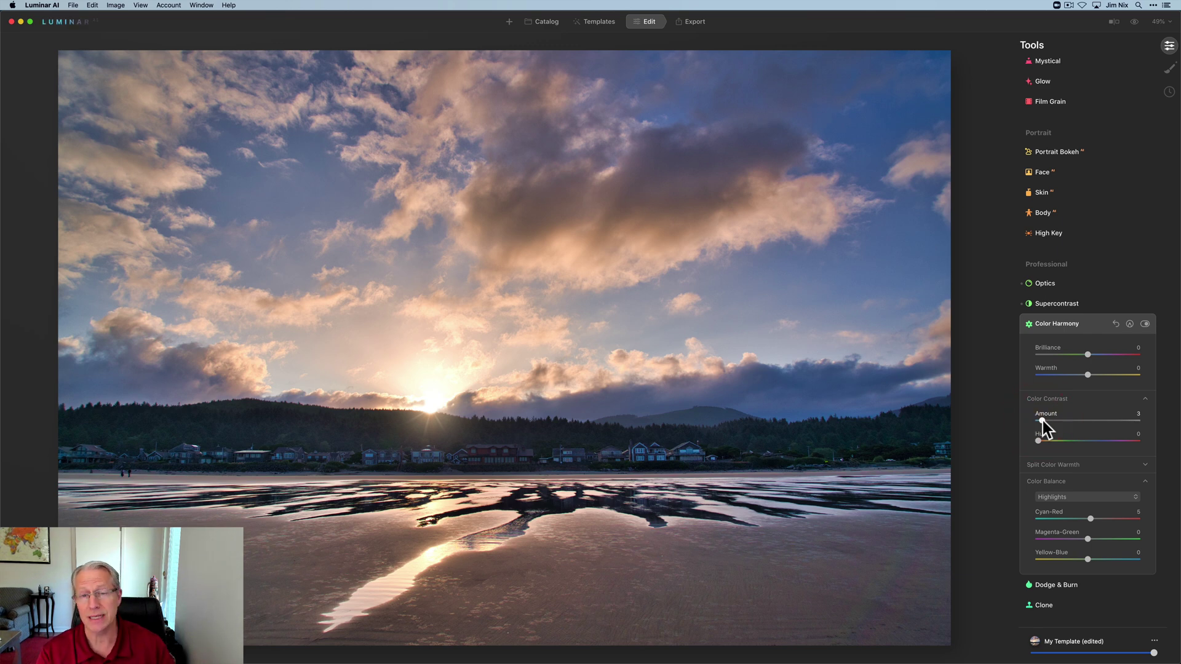
left_click_drag(1039, 441, 1097, 441)
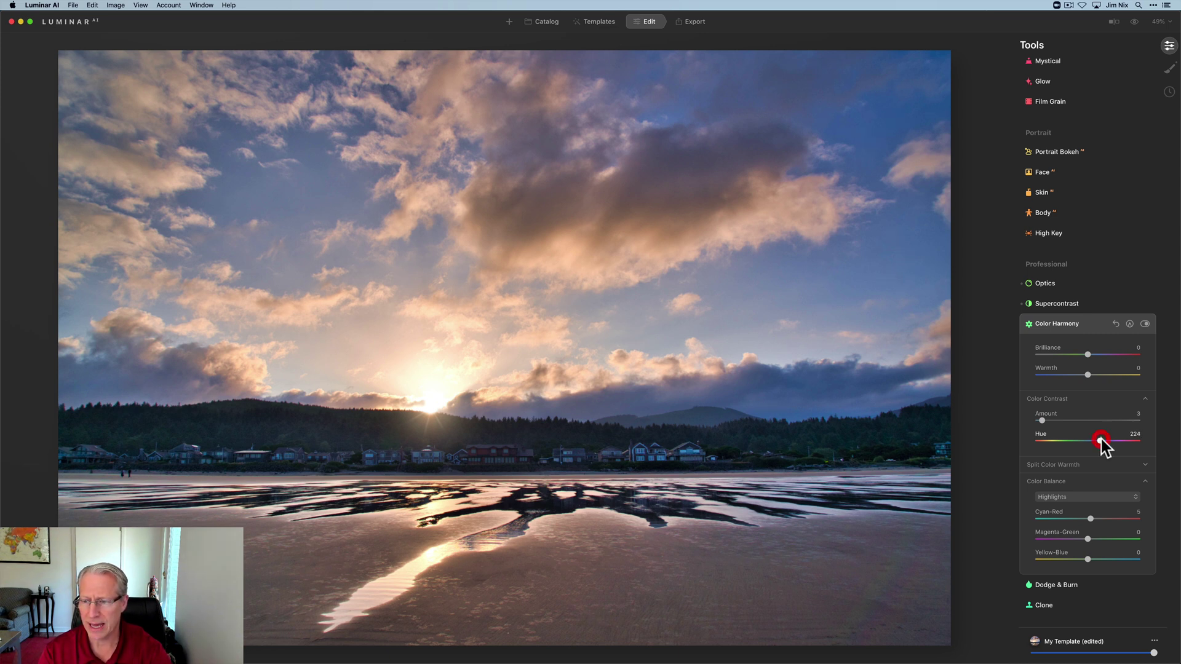
left_click_drag(1101, 439, 1101, 439)
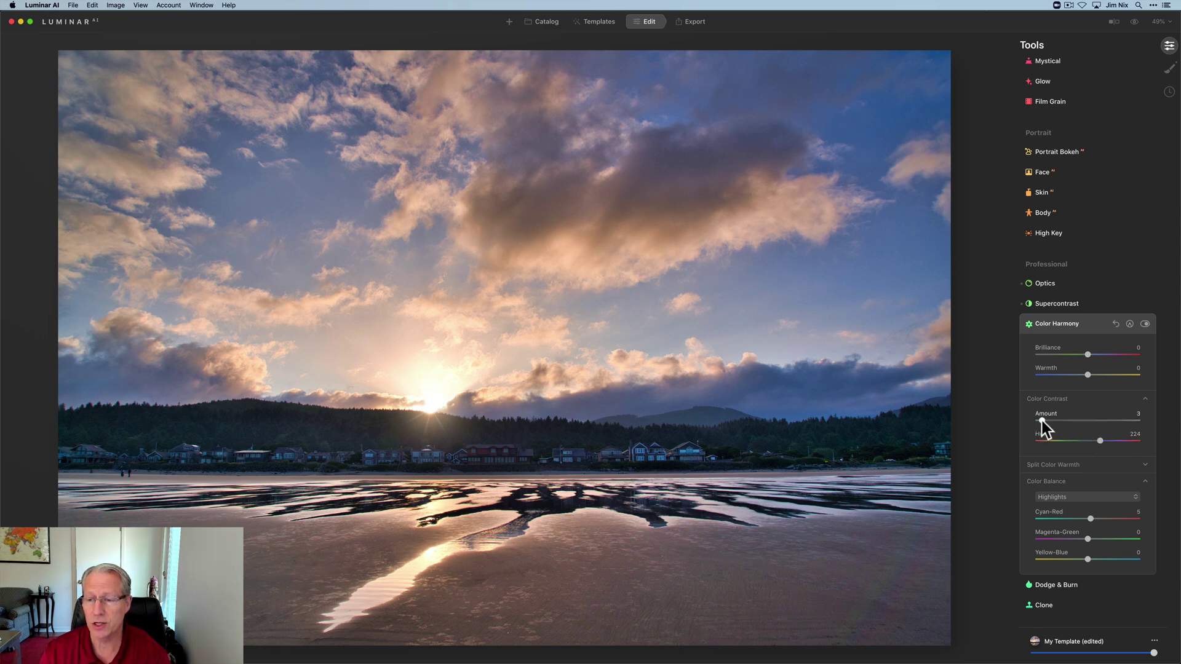
mouse_move(1042, 420)
left_mouse_down()
mouse_move(1100, 416)
mouse_move(1058, 421)
left_mouse_up()
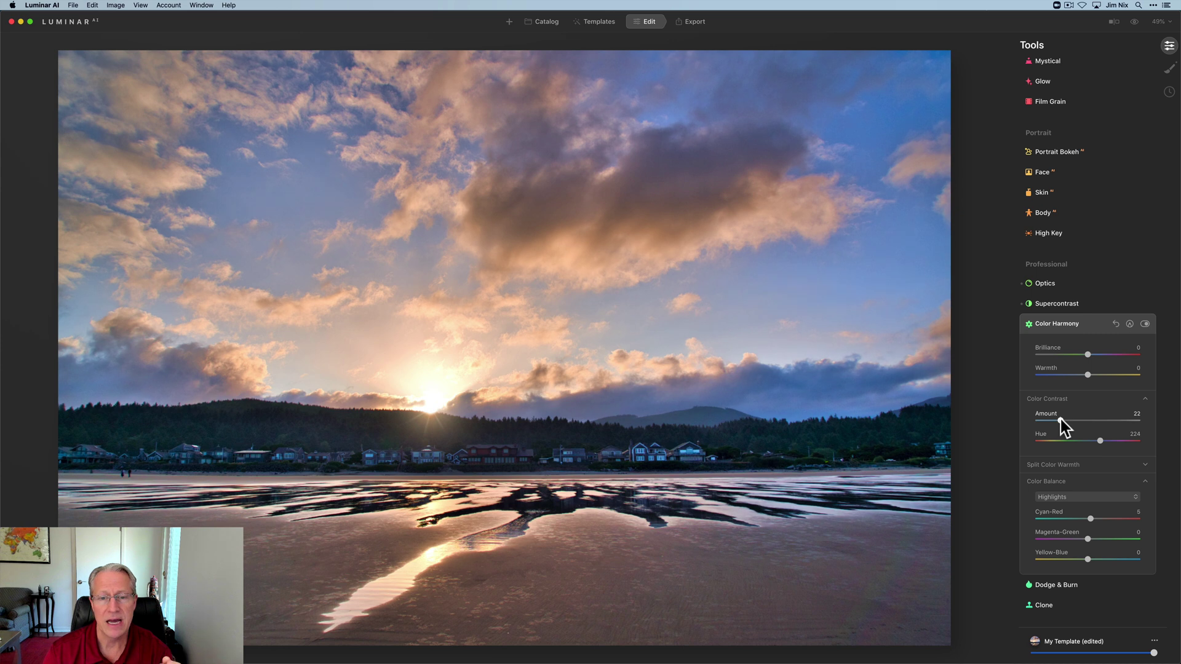
left_click_drag(1059, 420, 1062, 420)
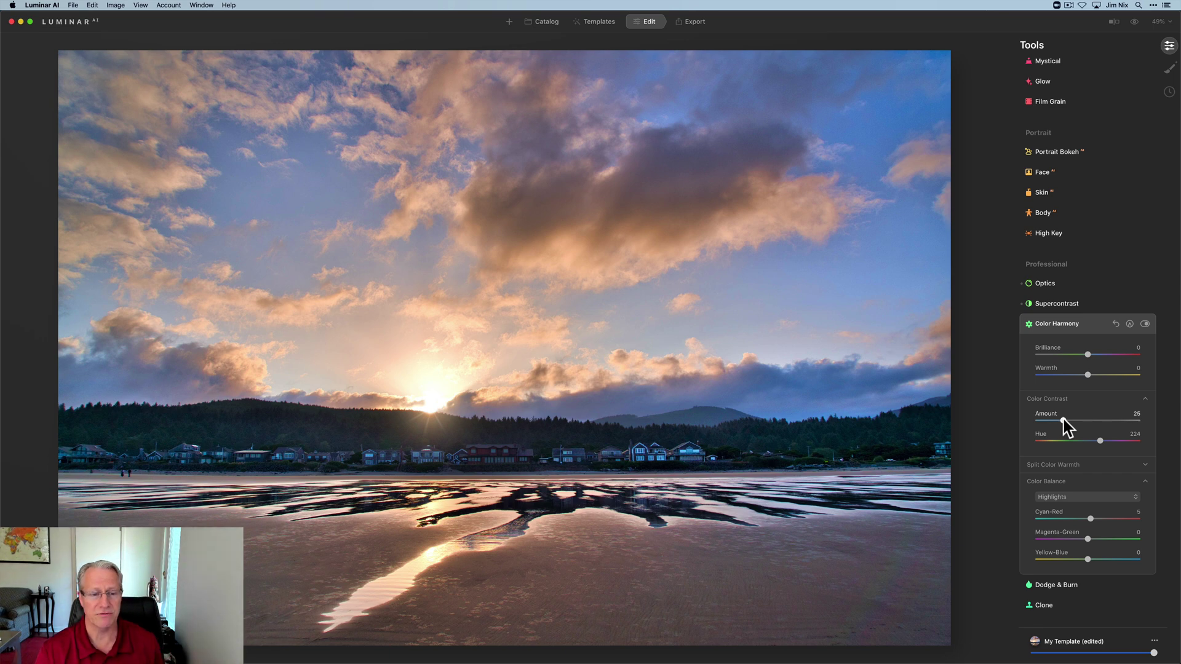
left_click(1144, 324)
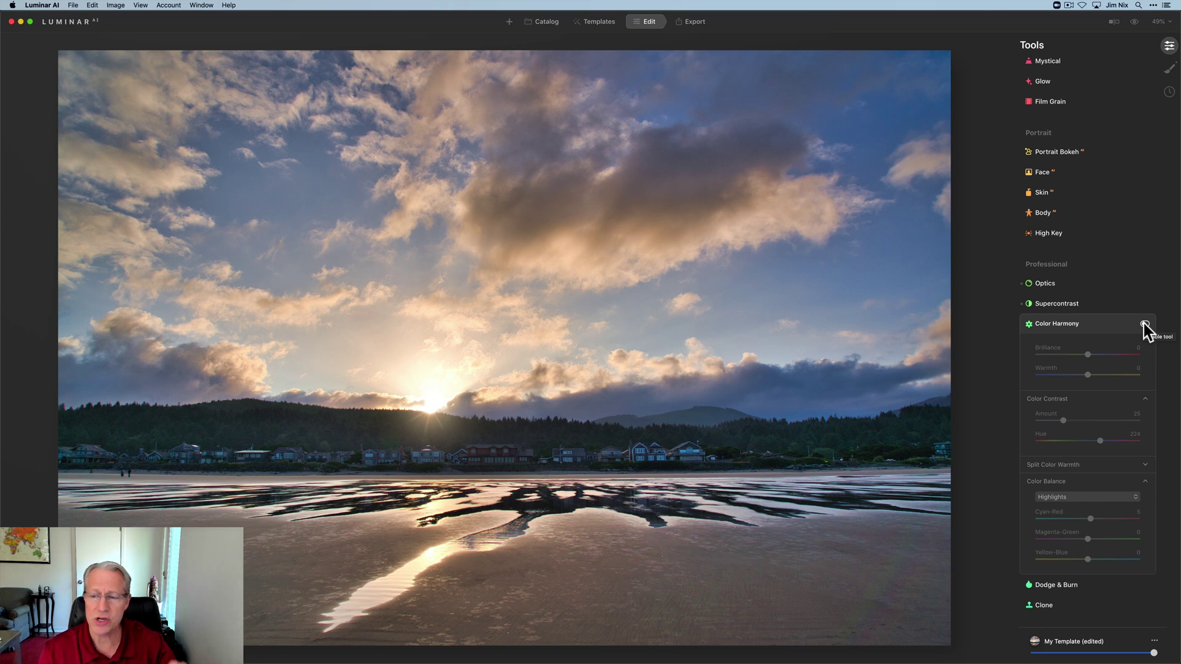
left_click(1144, 324)
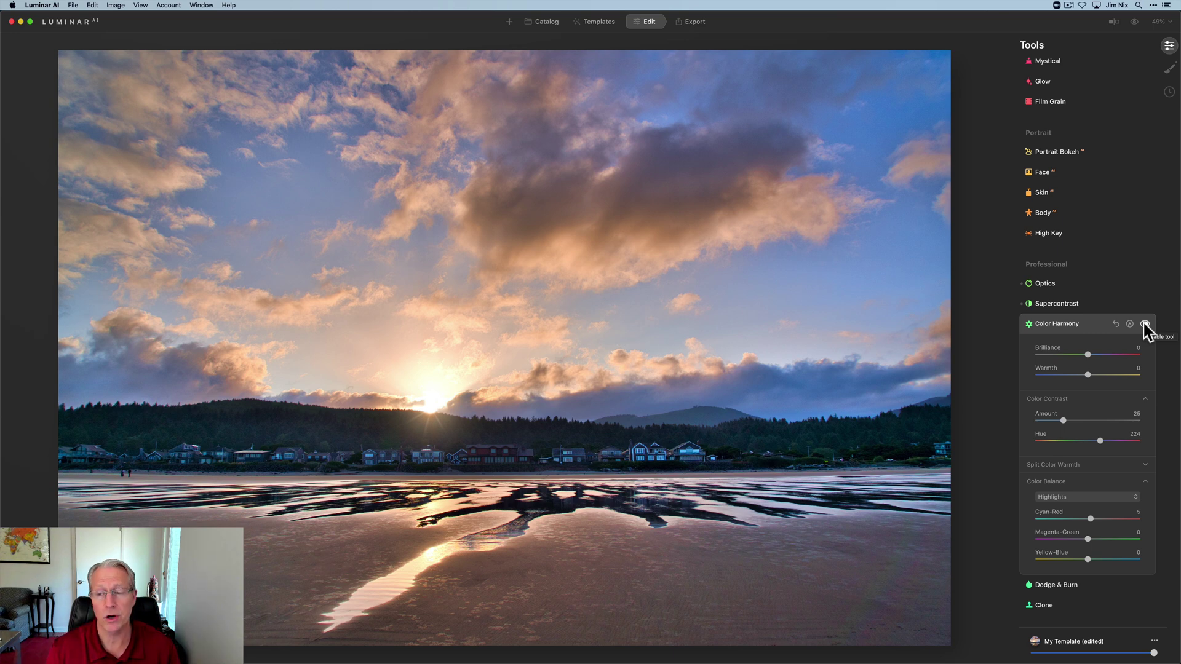
left_click(1090, 327)
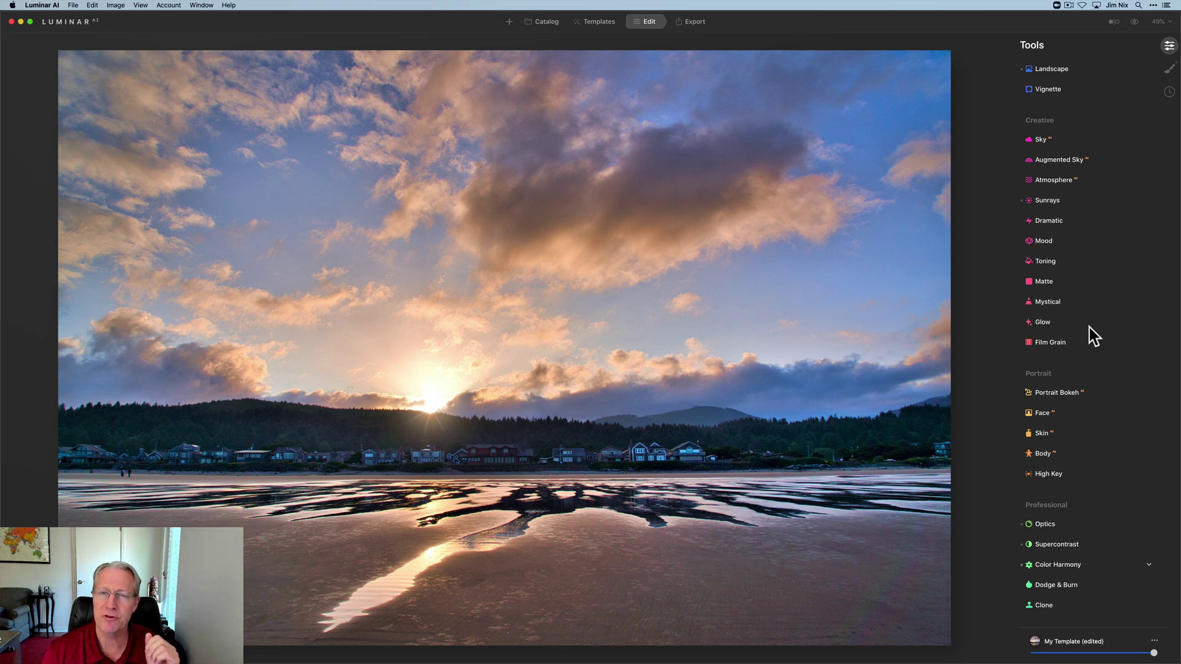
Set Structure Amount to -30 and limit it with a gradient mask at the horizon.
scroll(1090, 327, "up", 5)
left_click(1056, 167)
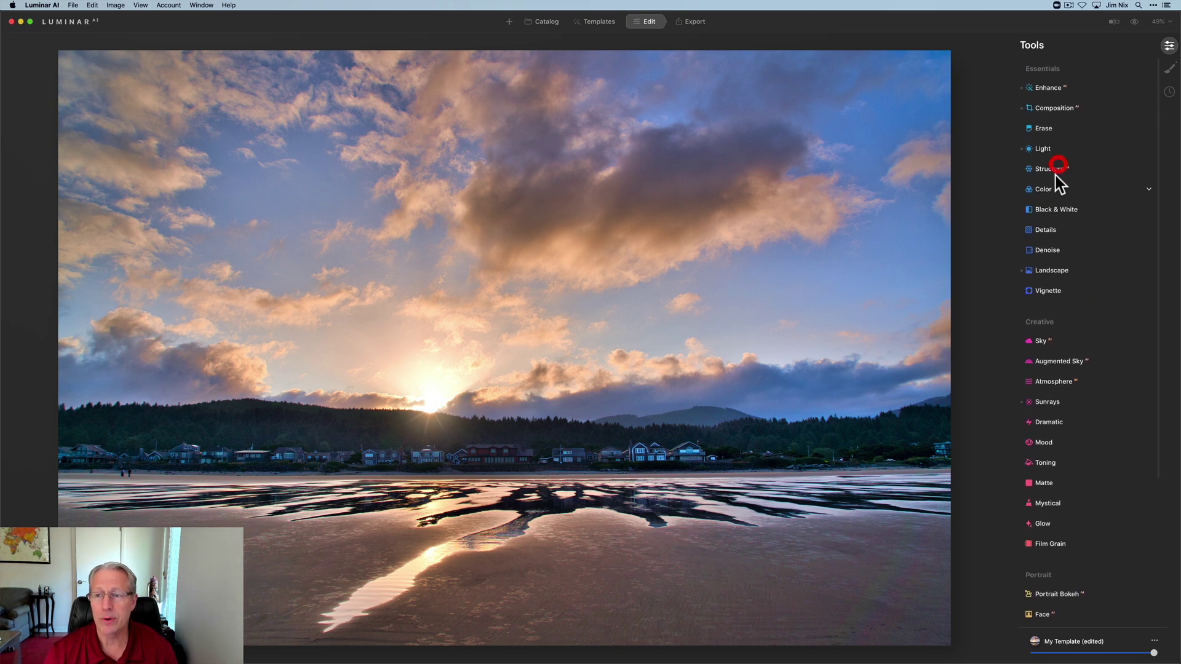
left_click(1068, 198)
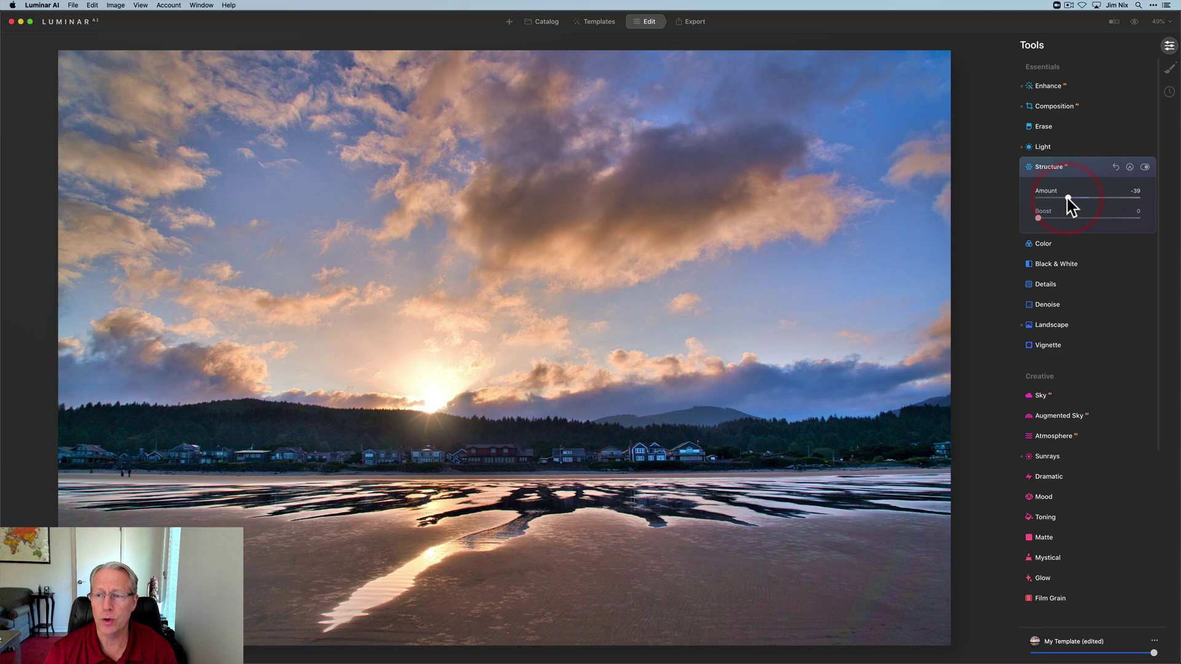
left_click_drag(1069, 198, 1072, 198)
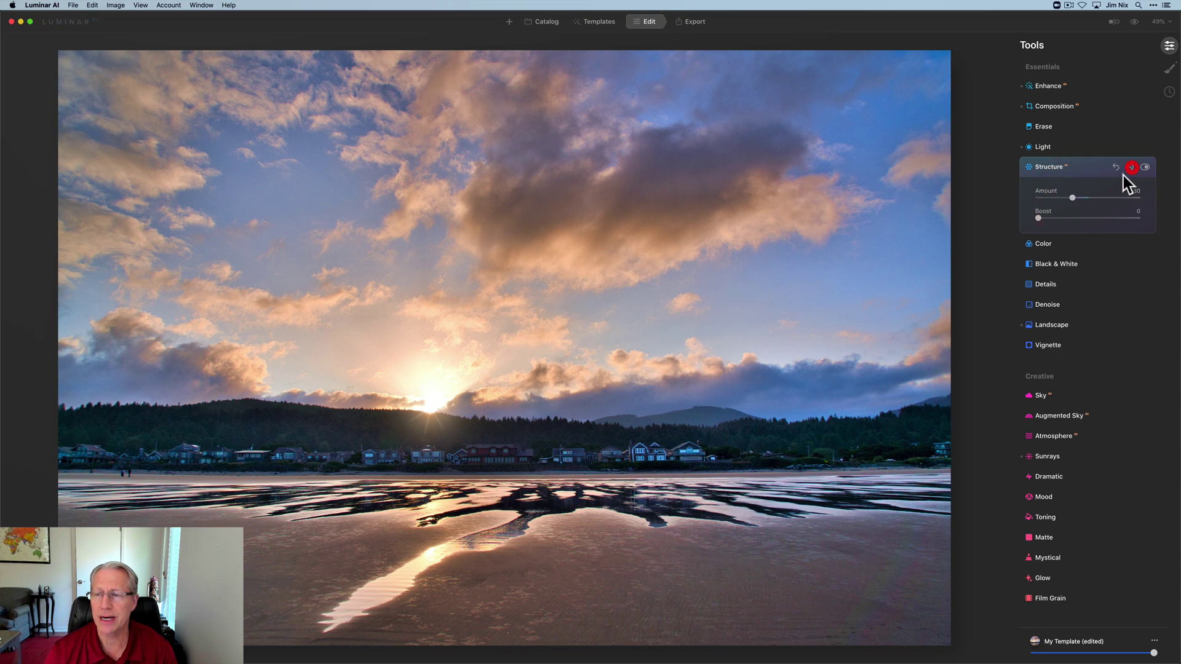
left_click(1130, 167)
left_click(1098, 208)
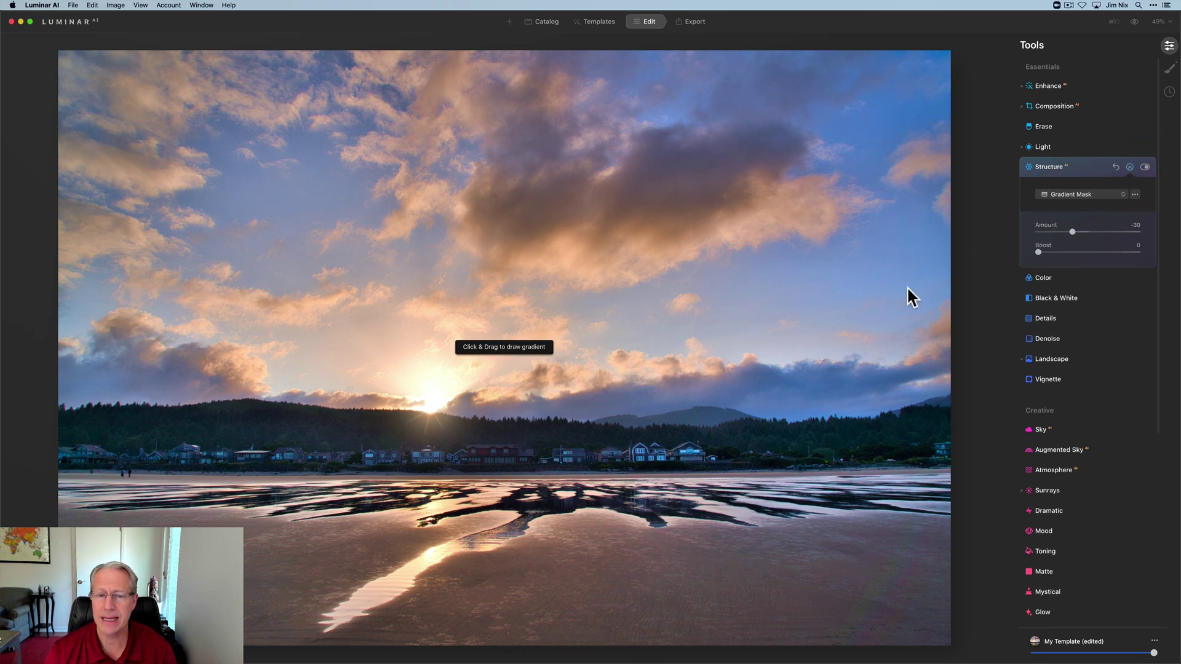
left_click_drag(507, 408, 506, 449)
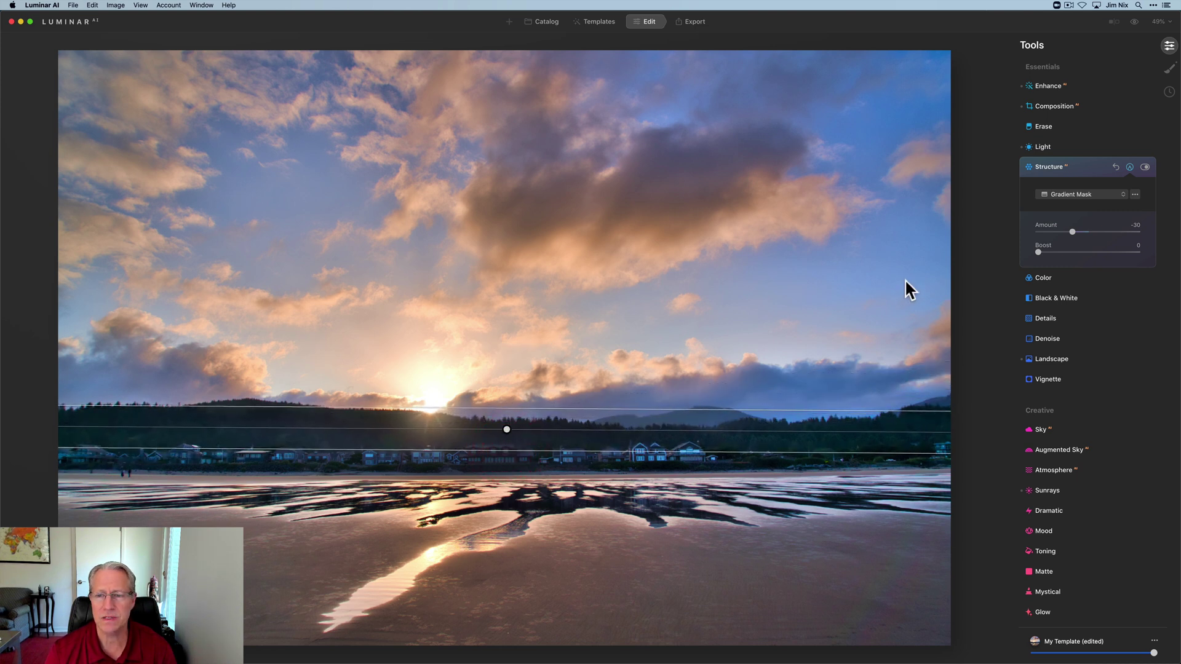
left_click(1131, 165)
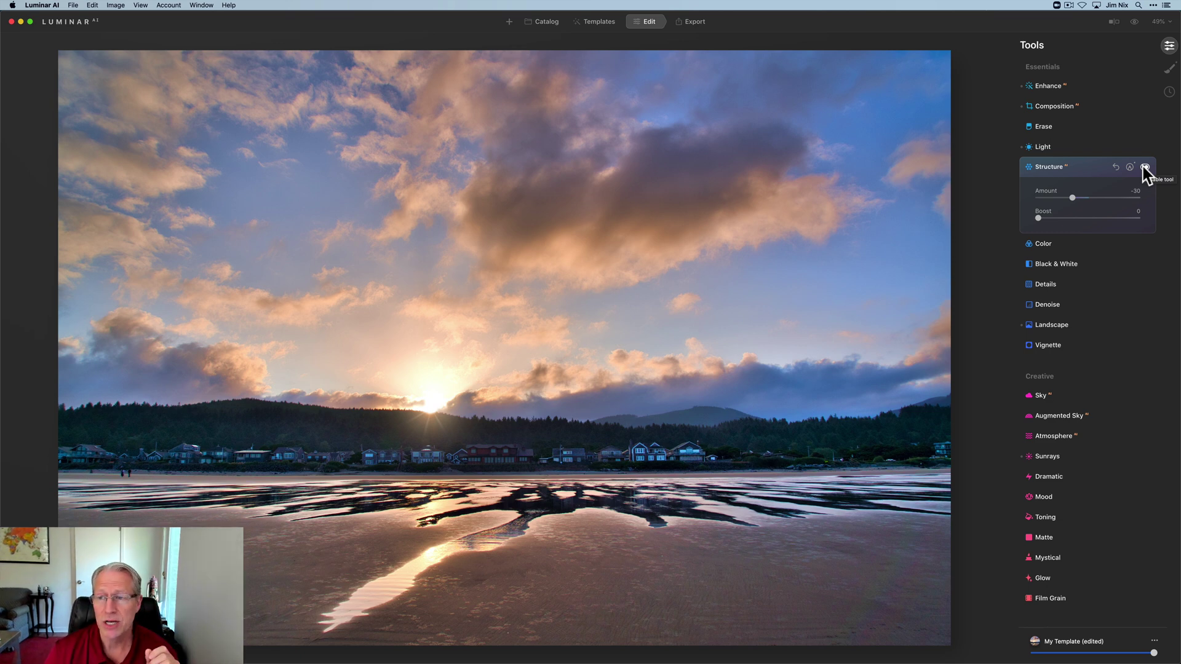
Compare the photo with Structure off and on, then collapse Structure.
left_click(1144, 167)
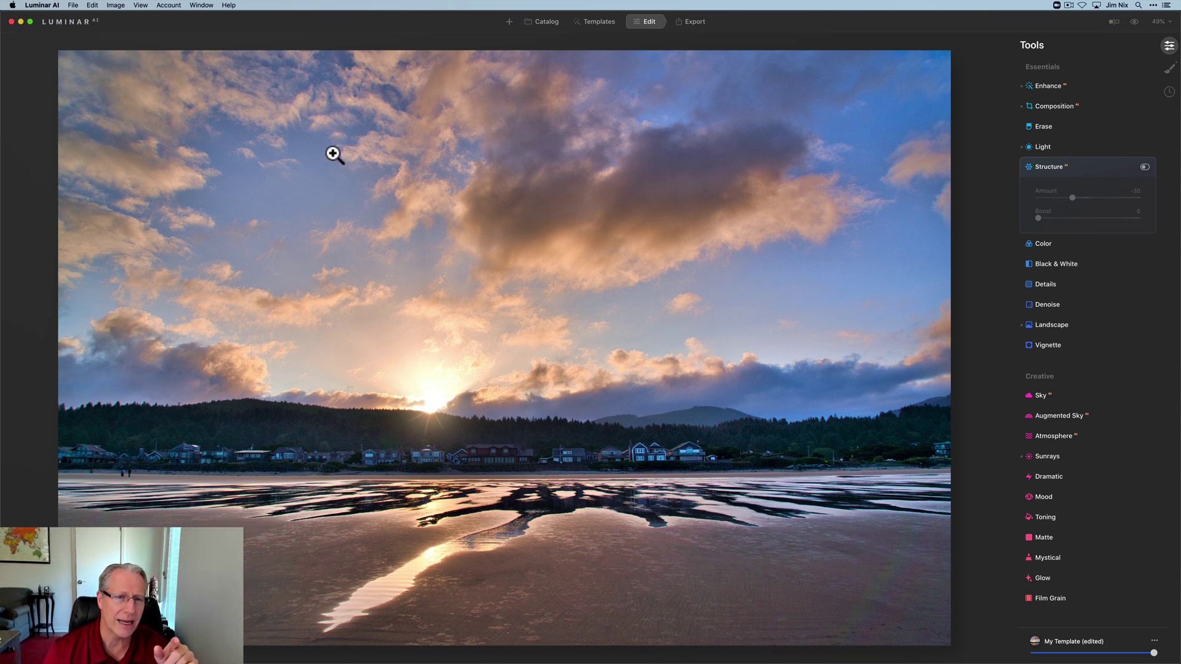
left_click(1145, 168)
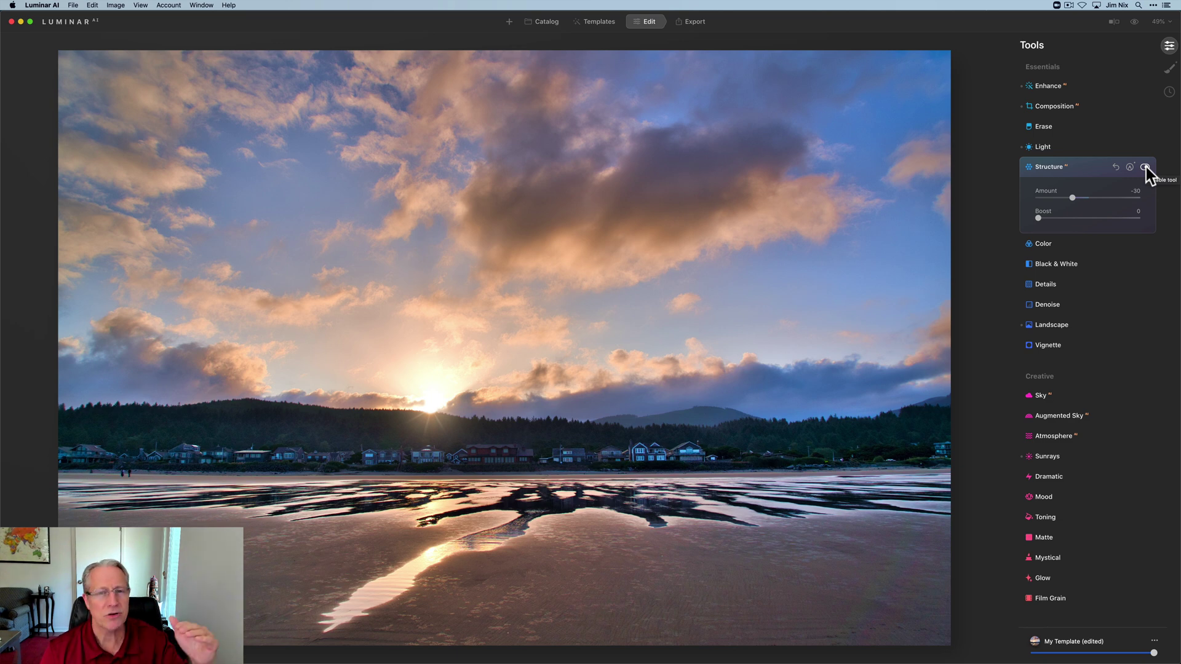
left_click(1100, 168)
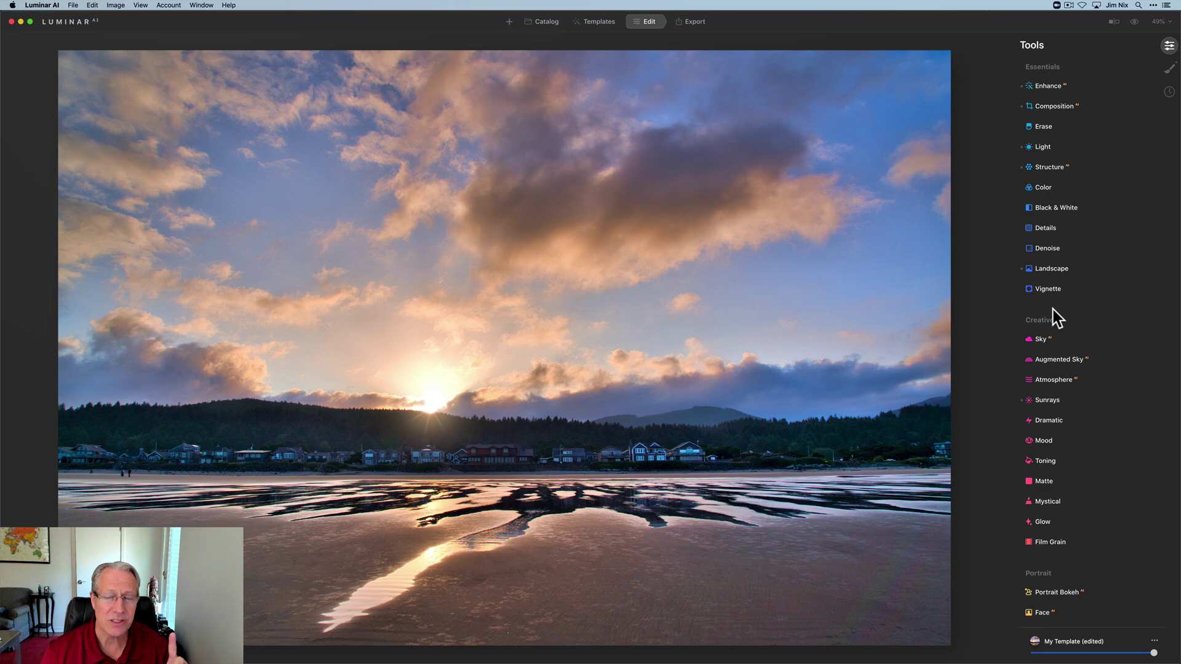
Try Vignette Amount -50 and Size 21, then reset the vignette to its defaults.
left_click(1053, 290)
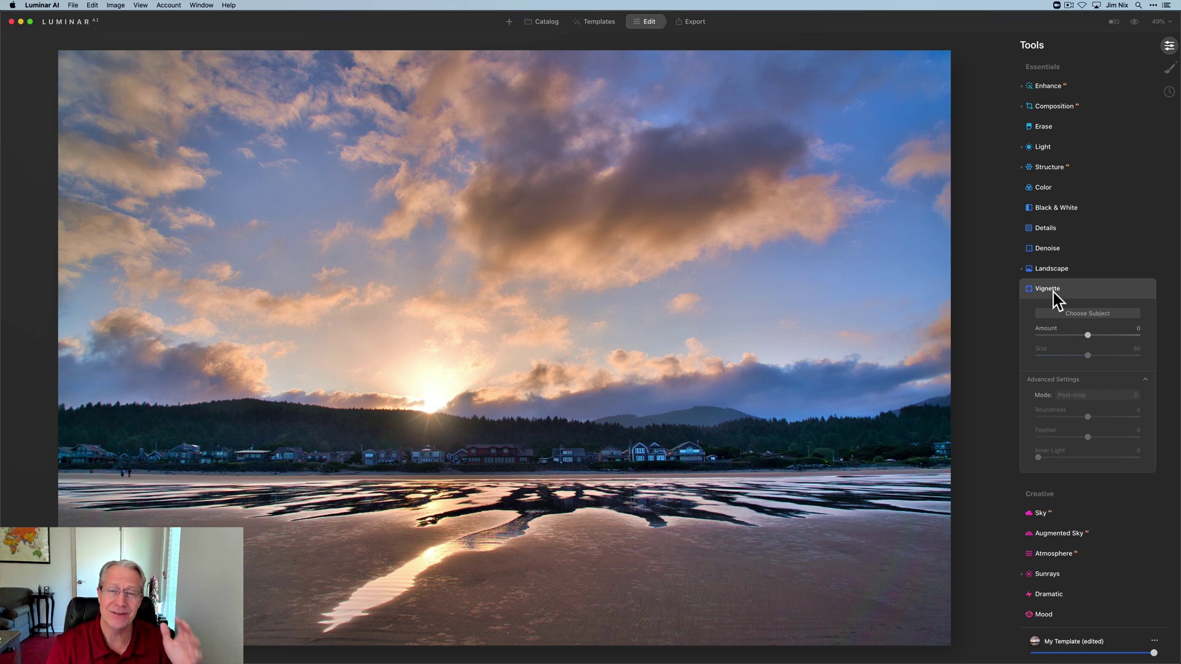
left_click_drag(1087, 335, 1062, 337)
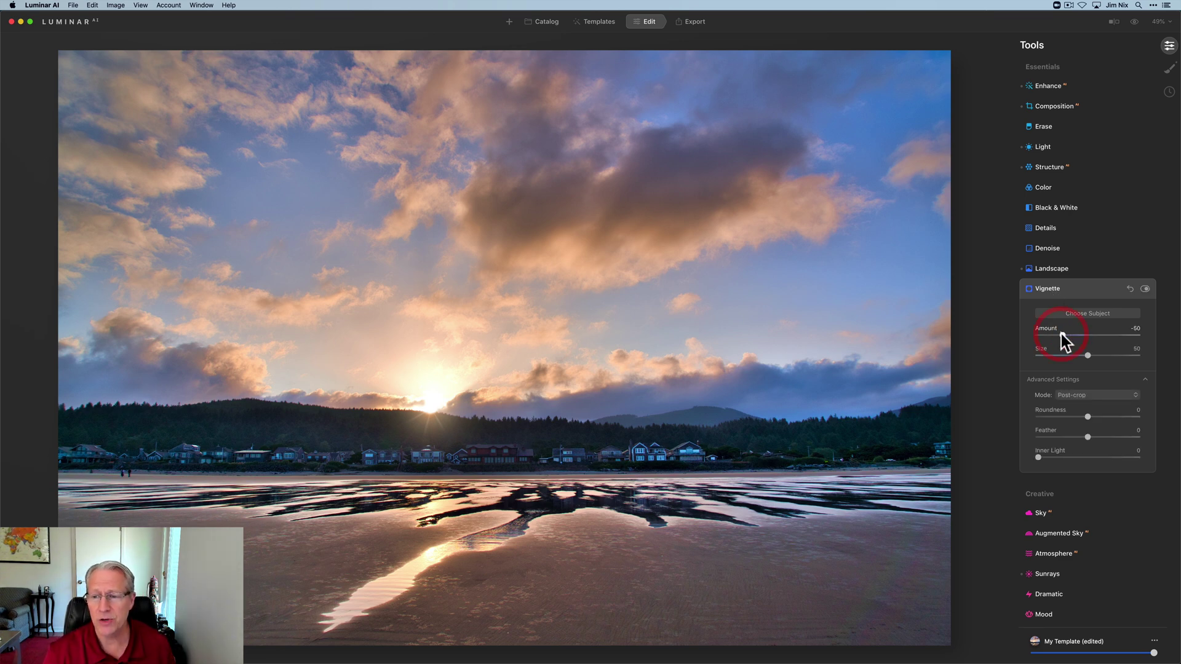
left_click(1057, 356)
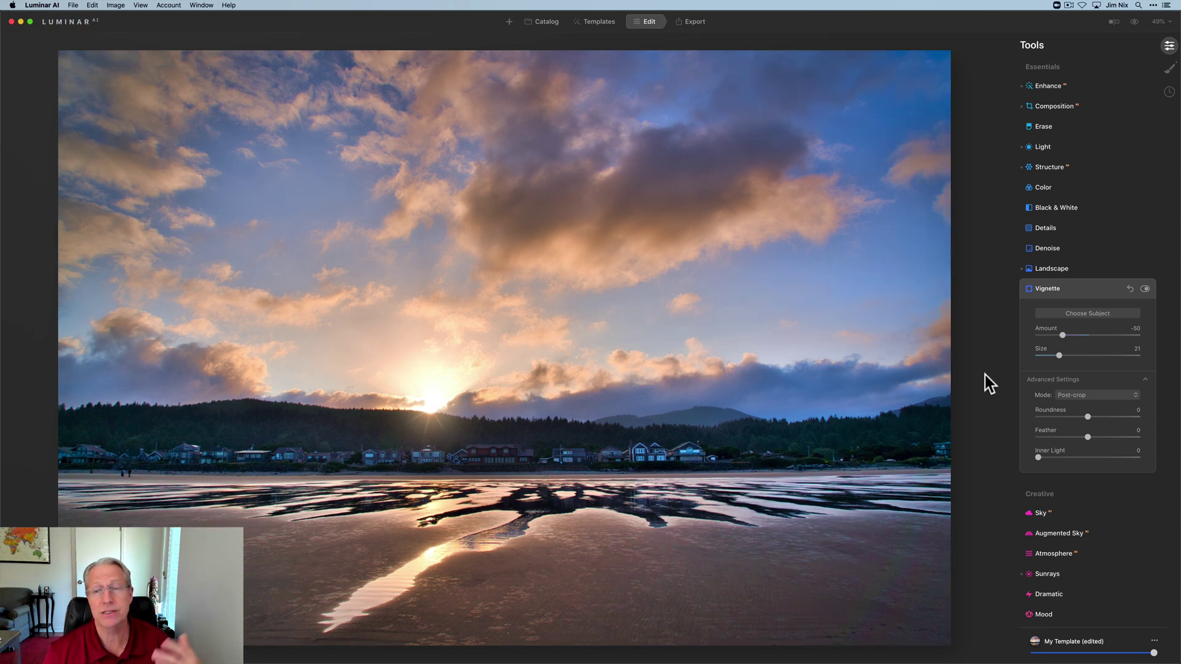
left_click(1130, 288)
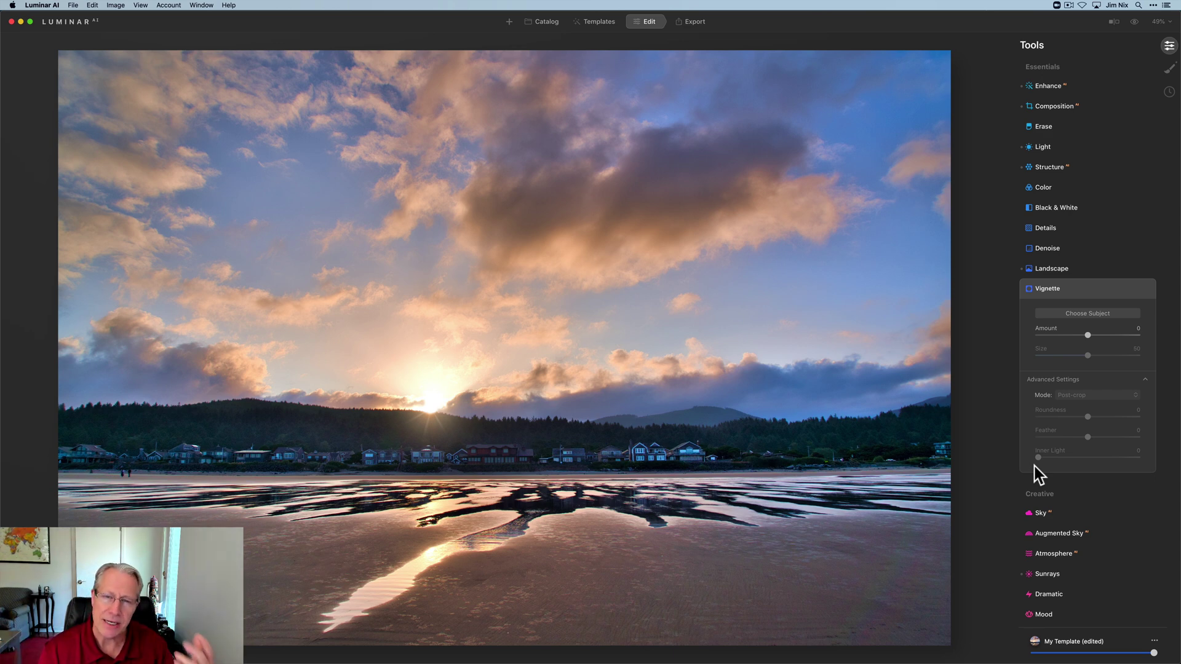
Set the Vignette Inner Light to 30, then toggle the vignette off and on to compare.
left_click(1087, 335)
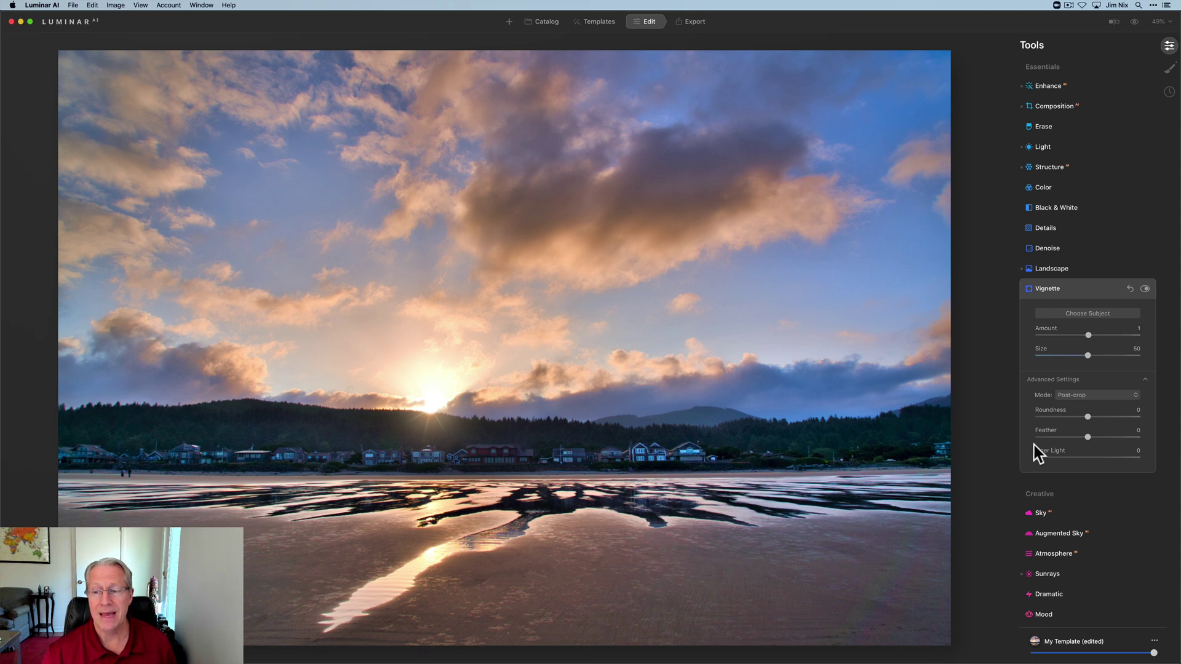
left_click_drag(1040, 459, 1052, 457)
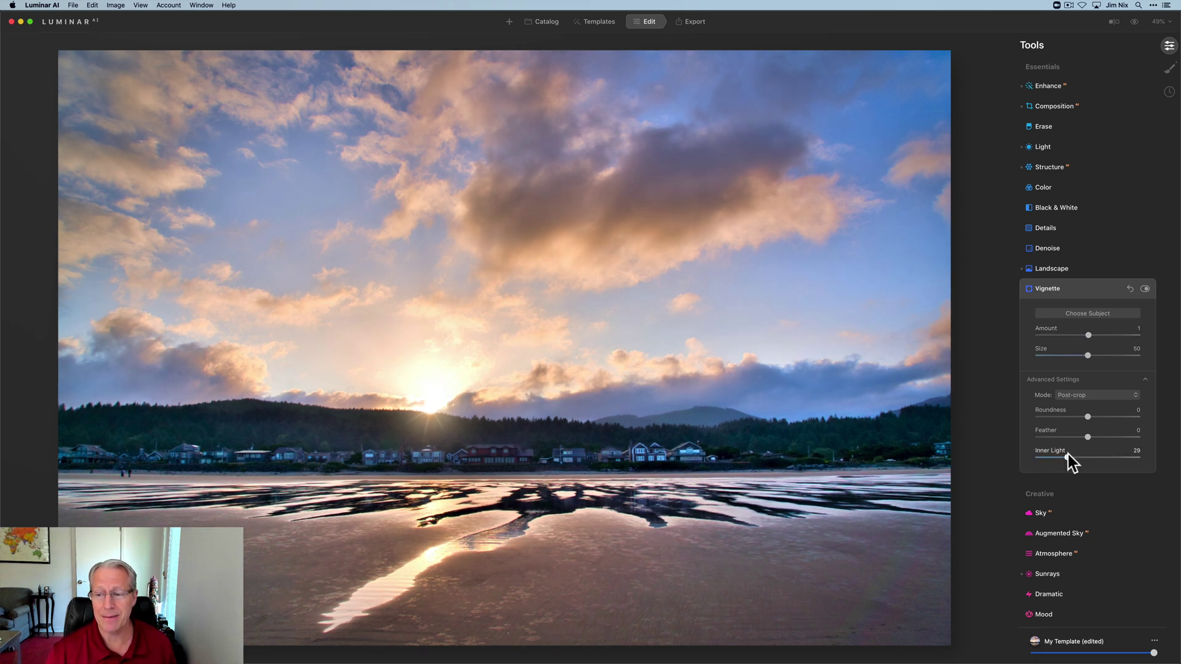
left_click_drag(1068, 455, 1069, 454)
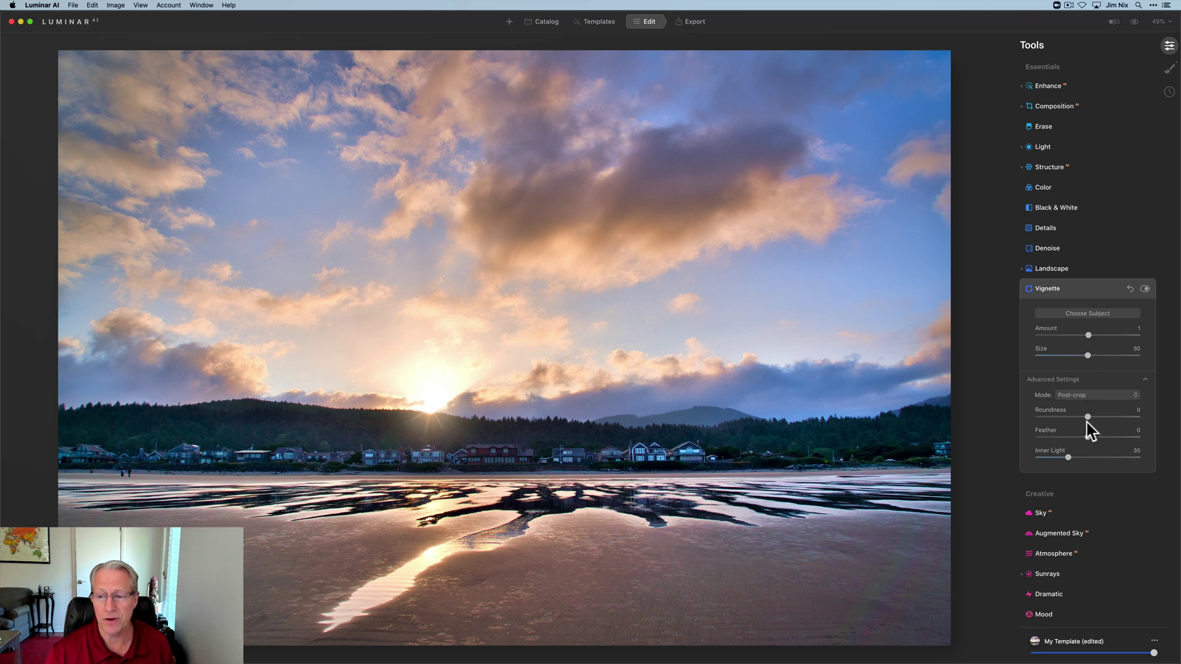
left_click(1144, 288)
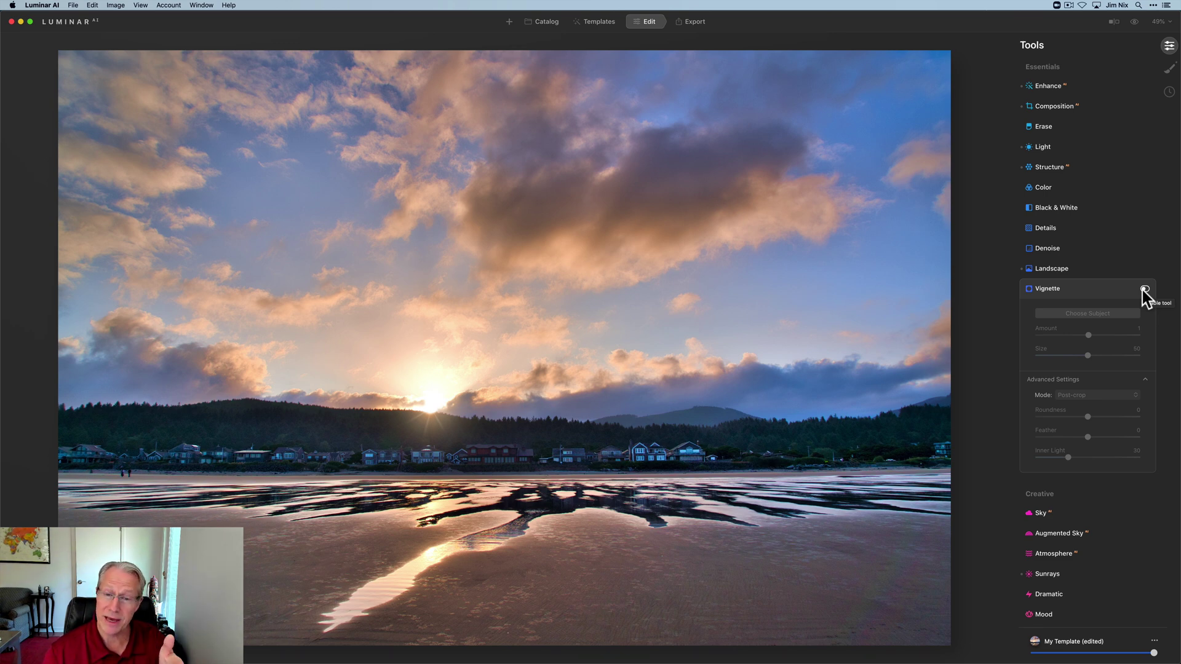
left_click(1144, 288)
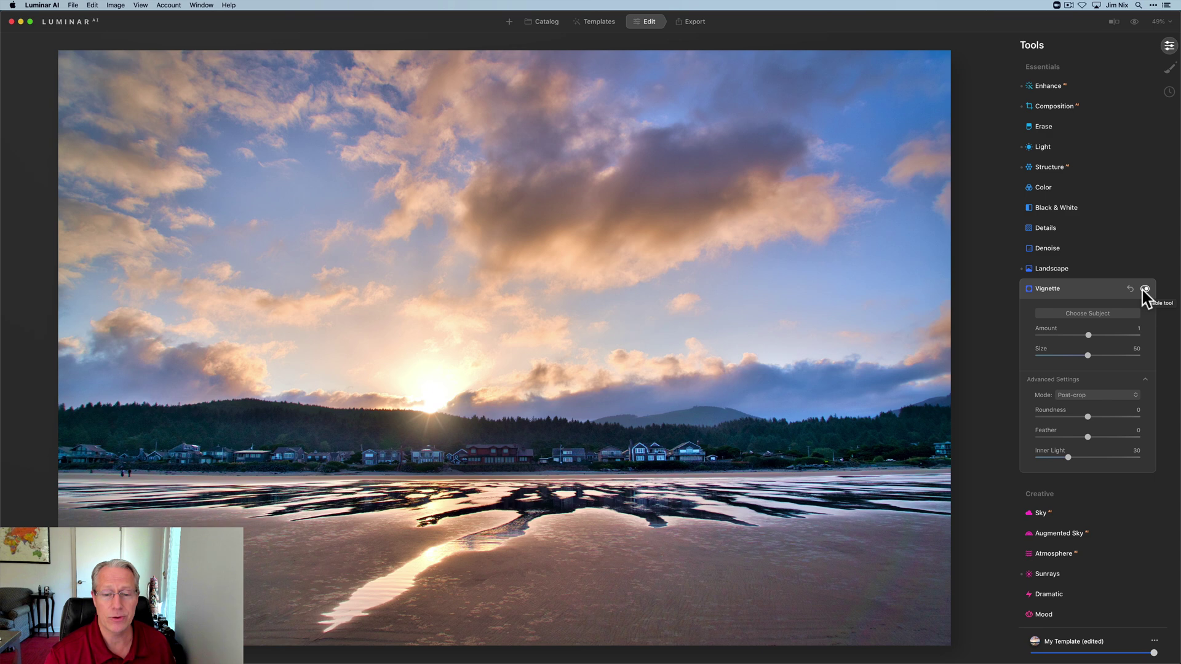
Check the edit against the original using the eye toggle and Before/After split divider, then collapse Vignette.
left_click(1135, 21)
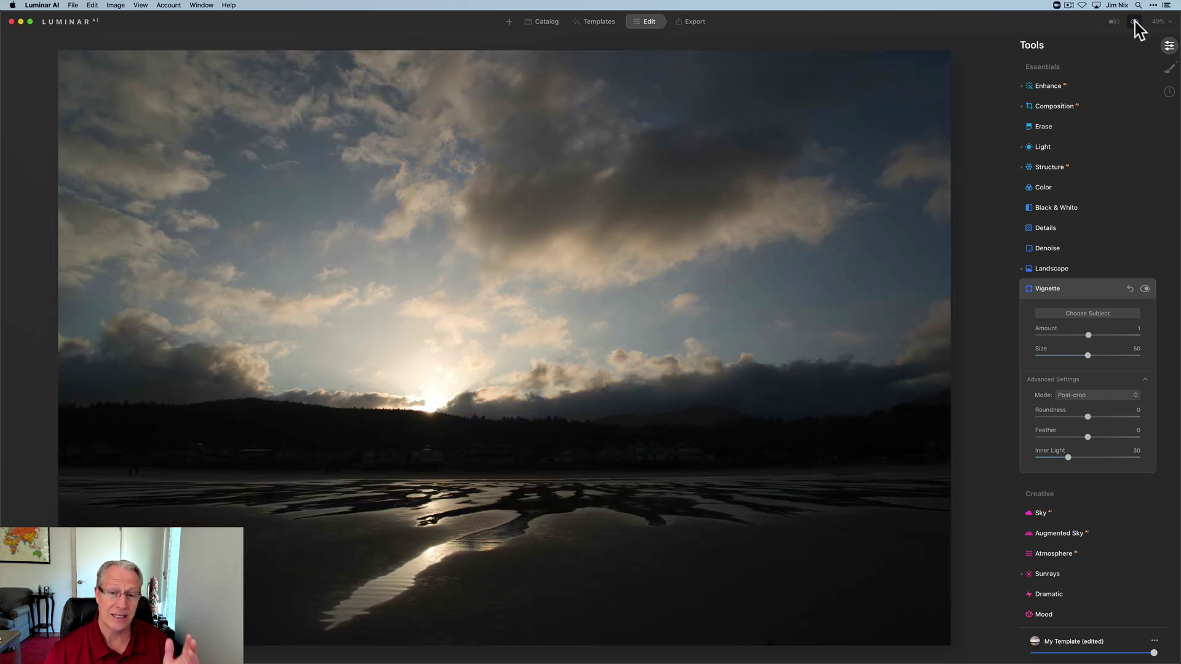
left_click(1134, 21)
left_click(1113, 23)
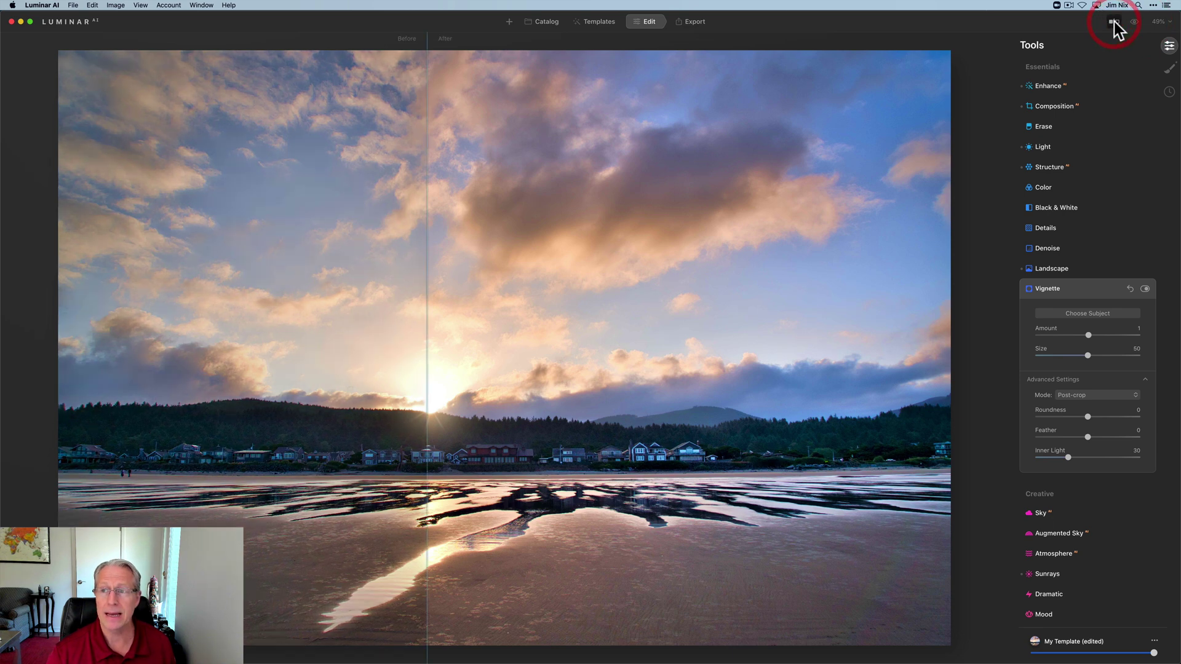
left_click_drag(427, 332, 589, 345)
left_click_drag(664, 349, 412, 245)
left_click(1115, 22)
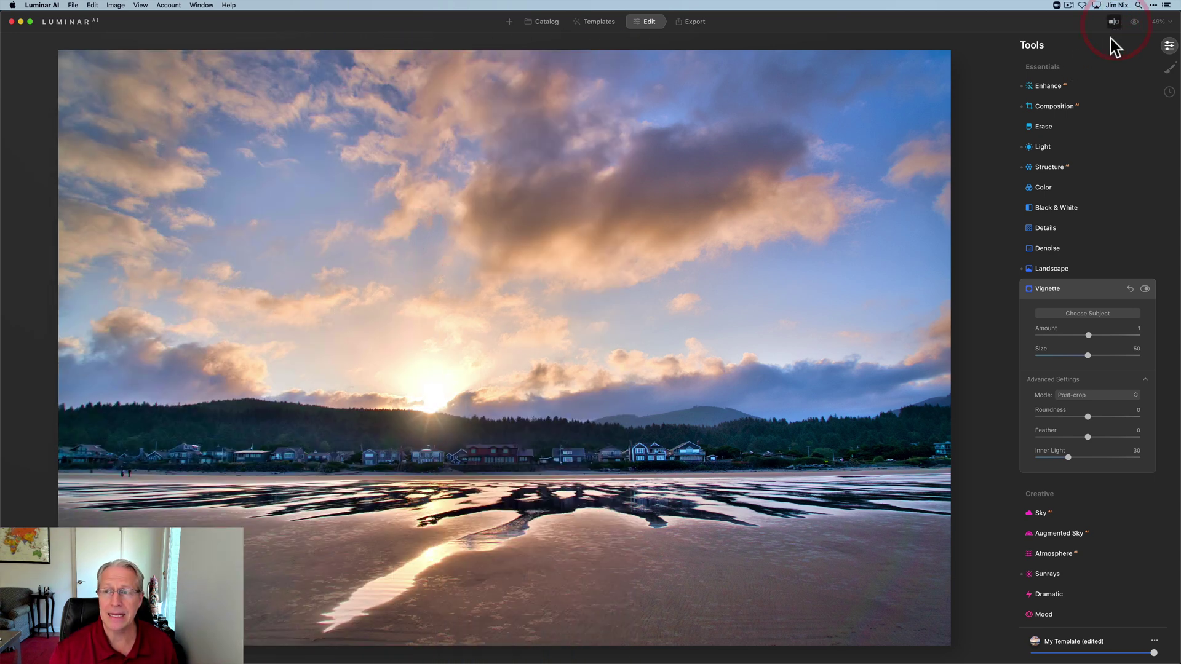
left_click(1075, 286)
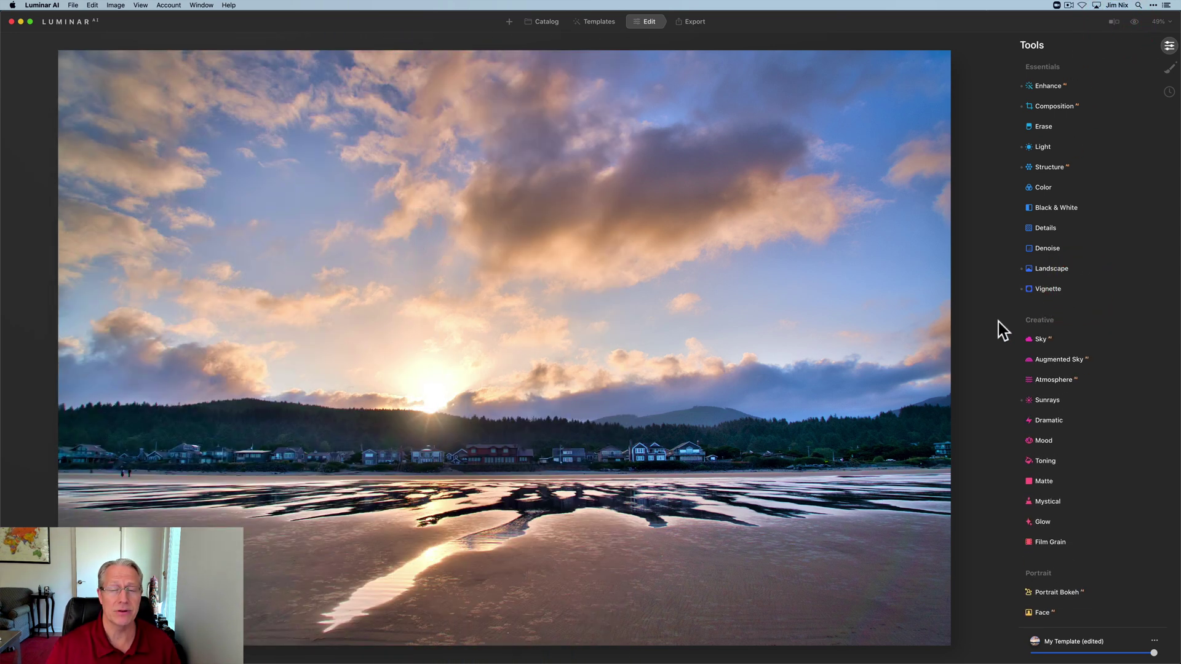